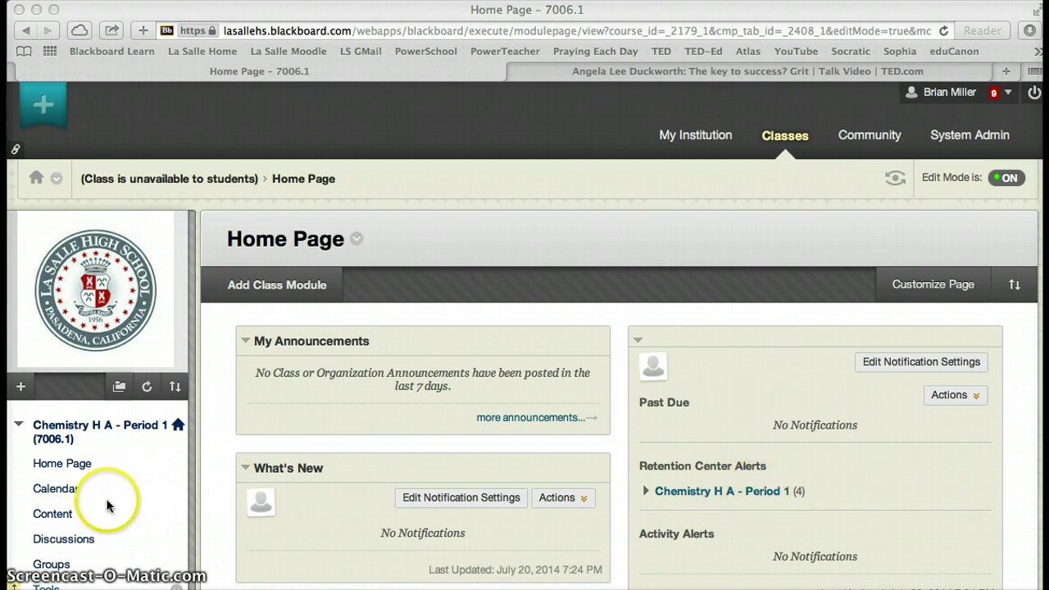
Open the Chapter 1 Introduction to Chemistry module in the class content and start a new video item.
{"action": "left_click", "coordinate": [62, 516]}
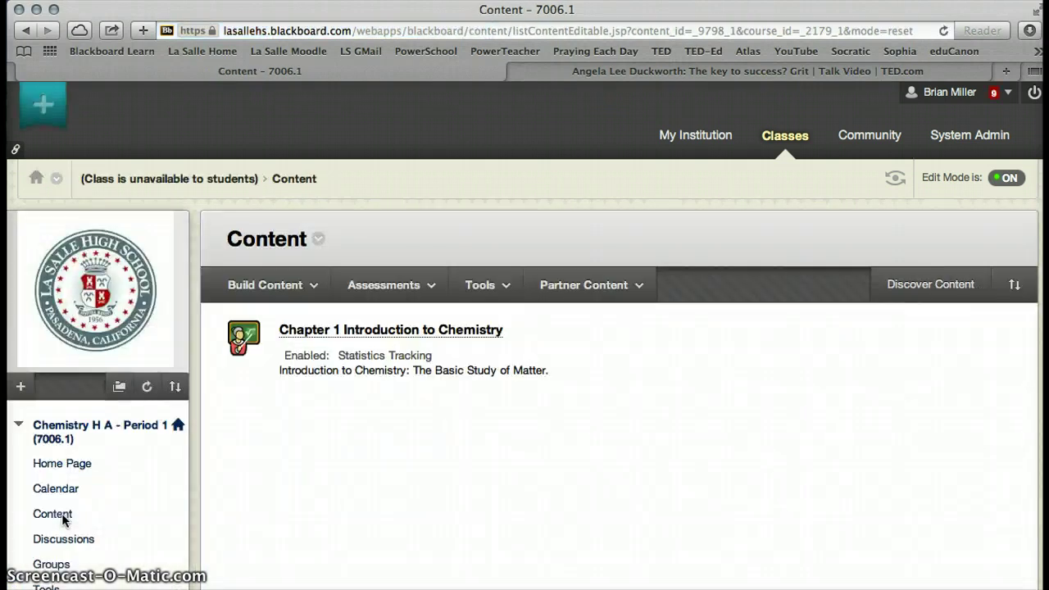
{"action": "left_click", "coordinate": [405, 331]}
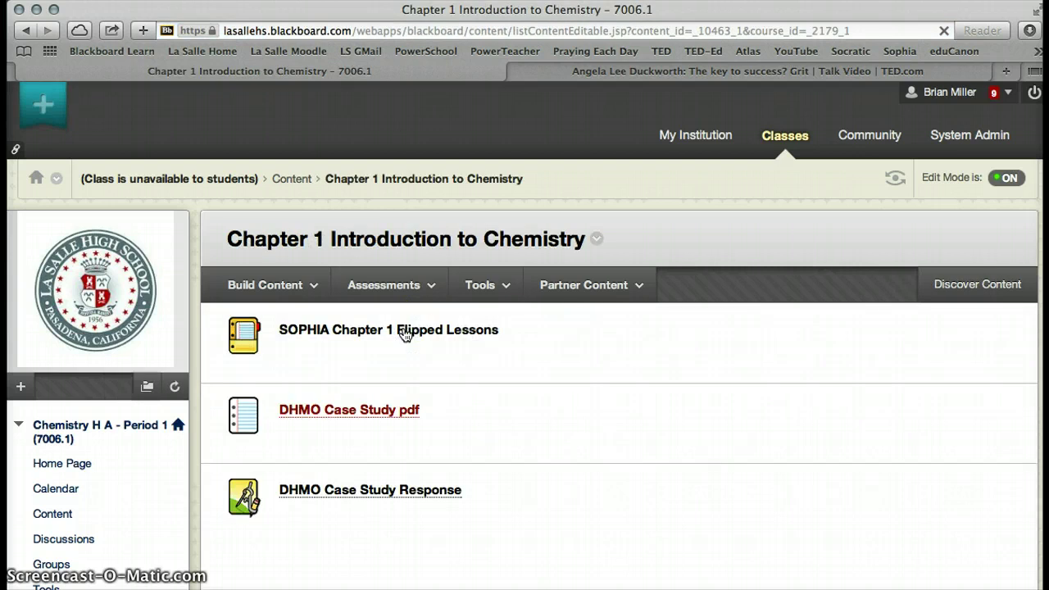
{"action": "left_click", "coordinate": [451, 291]}
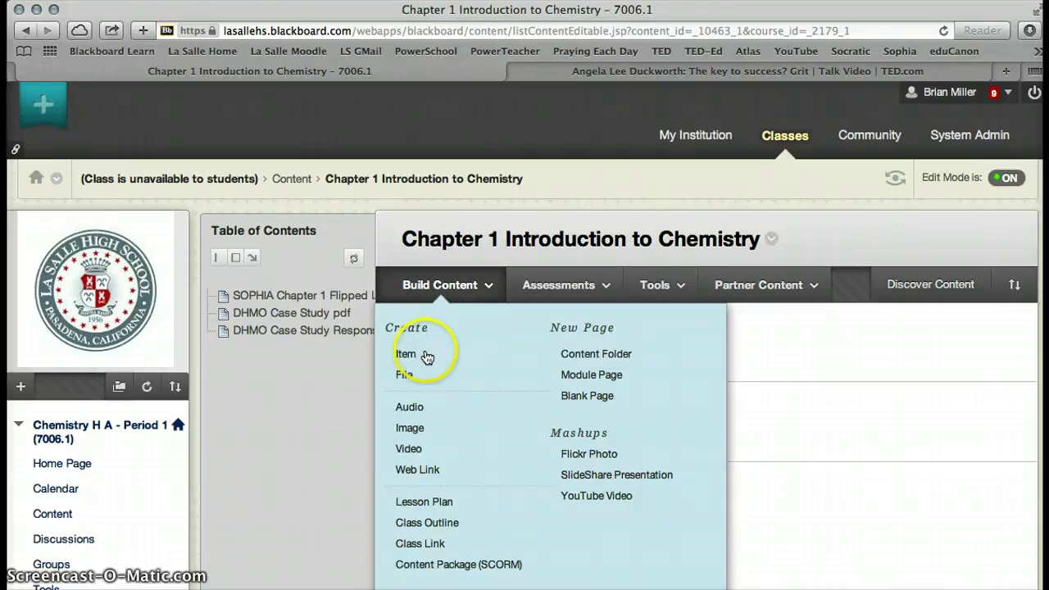
{"action": "left_click", "coordinate": [408, 453]}
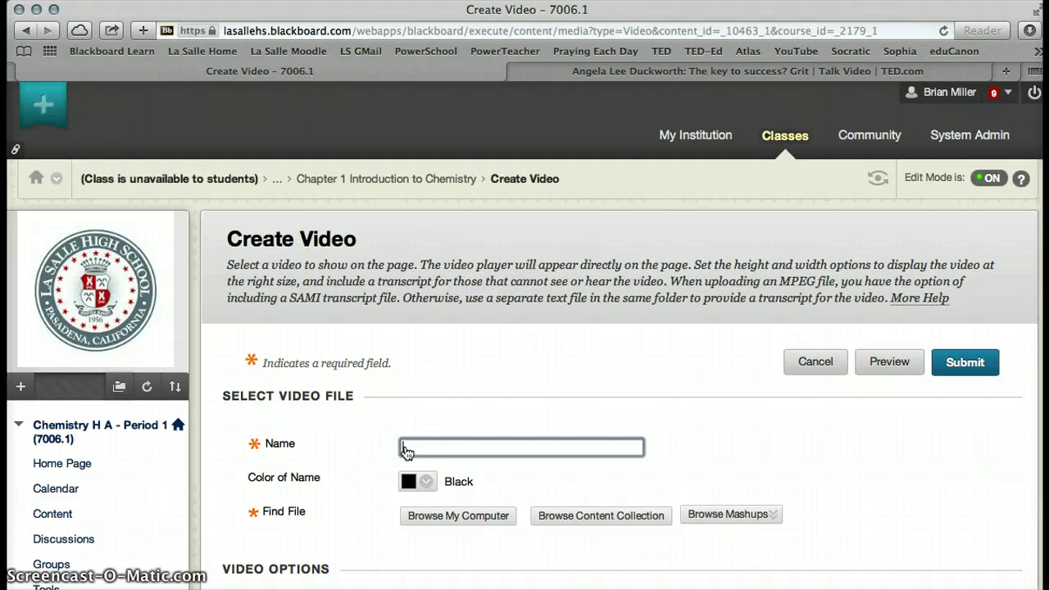
Name the video item "Ch 1 Chemistry The Study of Matter".
{"action": "left_click", "coordinate": [425, 449]}
{"action": "type", "text": "Ch 1Chem"}
{"action": "key", "text": "BackSpace"}
{"action": "type", "text": "emistry The St"}
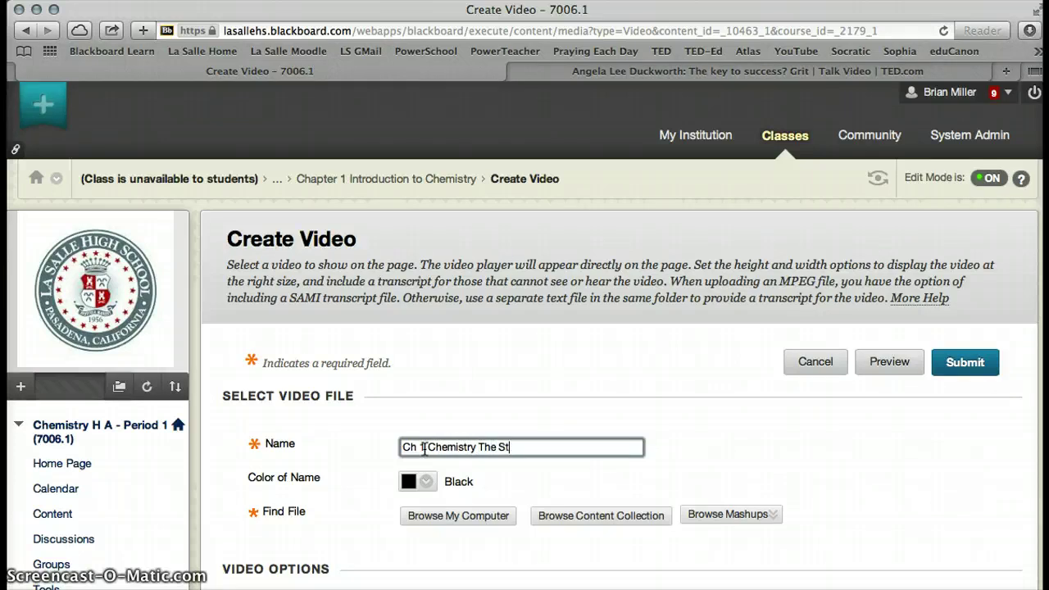
{"action": "type", "text": "udy of Matter"}
{"action": "left_click", "coordinate": [677, 379]}
Choose CH 1 CHEMISTRY THE STUDY OF MATTER.mp4 from the computer's Movies folder as the video file.
{"action": "scroll", "coordinate": [677, 376], "scroll_direction": "down", "scroll_amount": 2}
{"action": "left_click", "coordinate": [484, 441]}
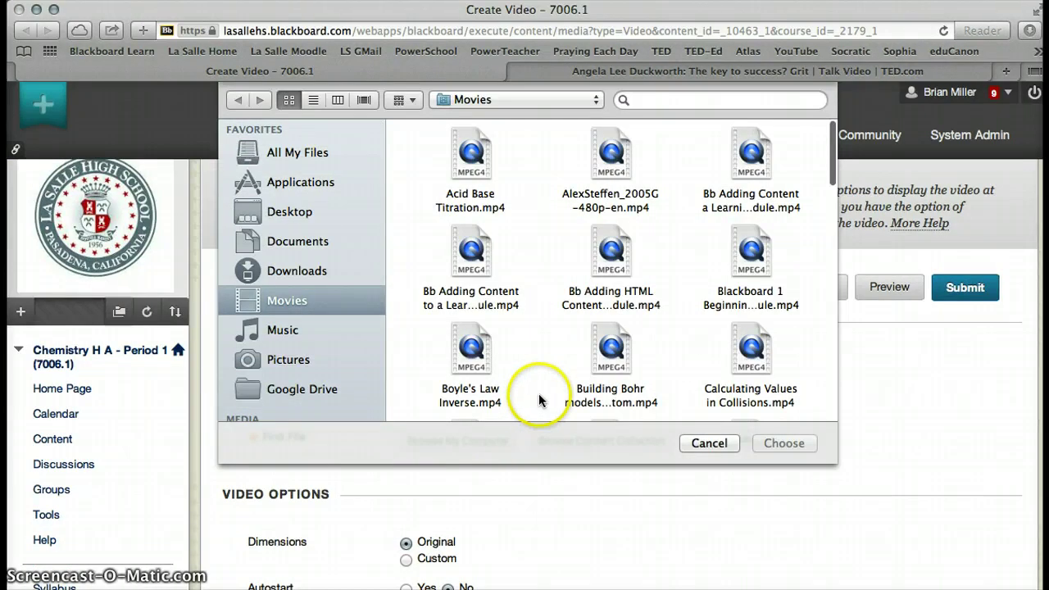
{"action": "scroll", "coordinate": [541, 386], "scroll_direction": "down", "scroll_amount": 2}
{"action": "scroll", "coordinate": [541, 393], "scroll_direction": "down", "scroll_amount": 5}
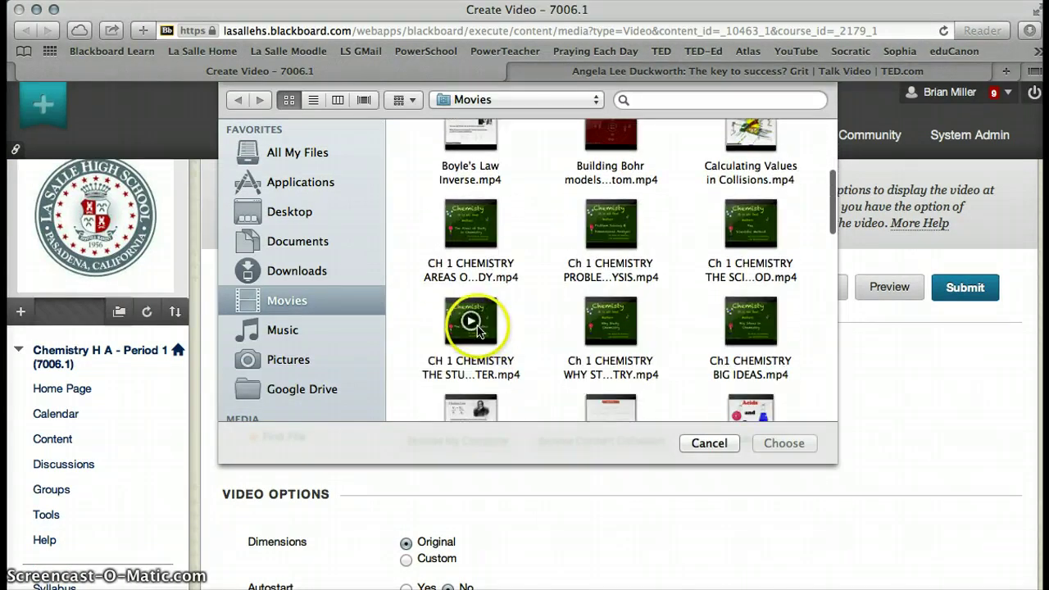
{"action": "left_click", "coordinate": [475, 328]}
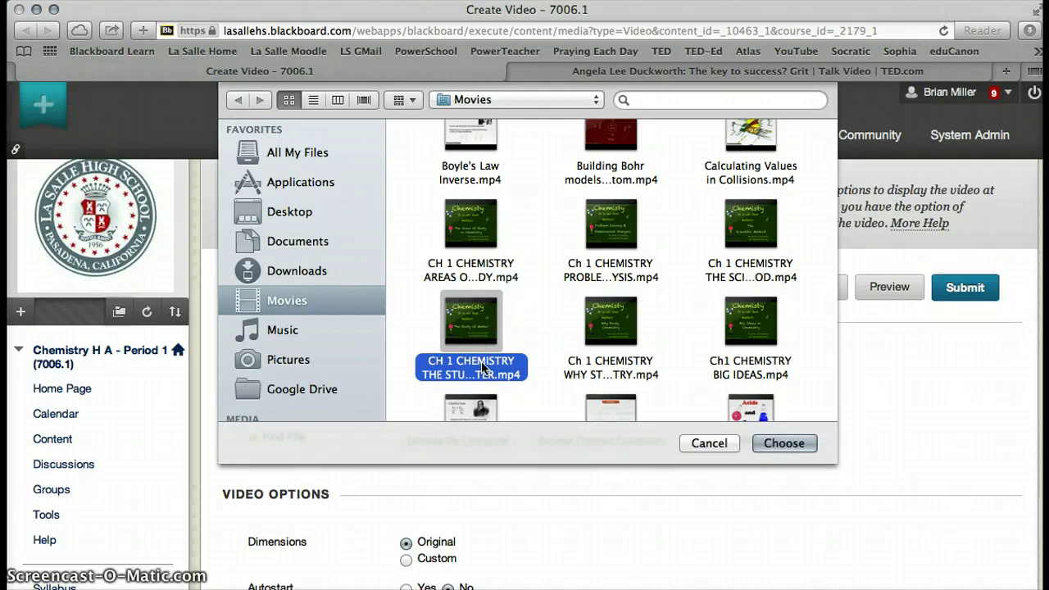
{"action": "double_click", "coordinate": [480, 365]}
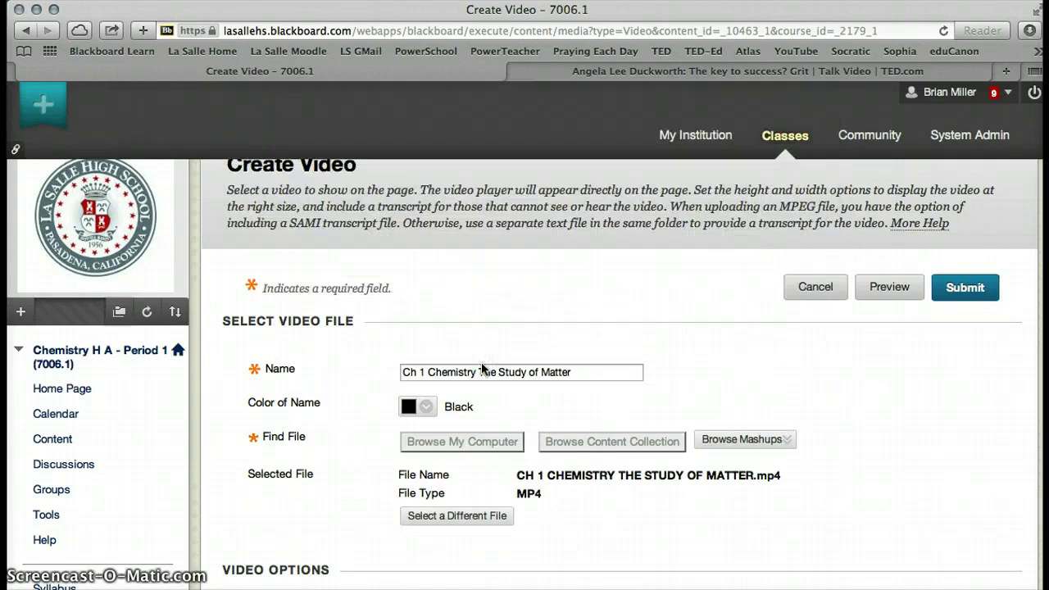
Use the original dimensions for the video and enable both Autostart and Loop.
{"action": "scroll", "coordinate": [585, 492], "scroll_direction": "down", "scroll_amount": 3}
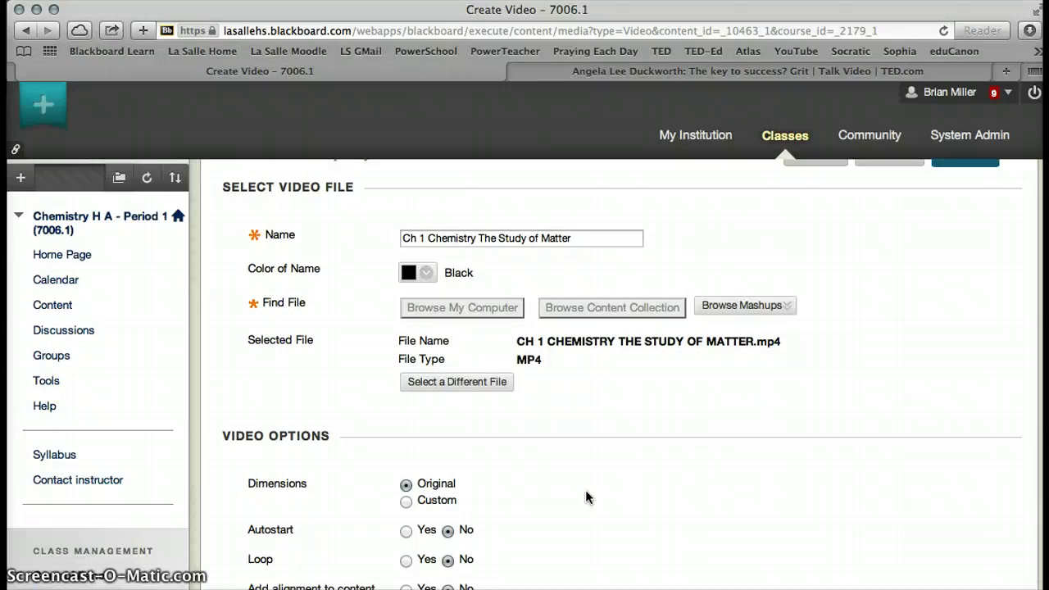
{"action": "scroll", "coordinate": [586, 489], "scroll_direction": "down", "scroll_amount": 2}
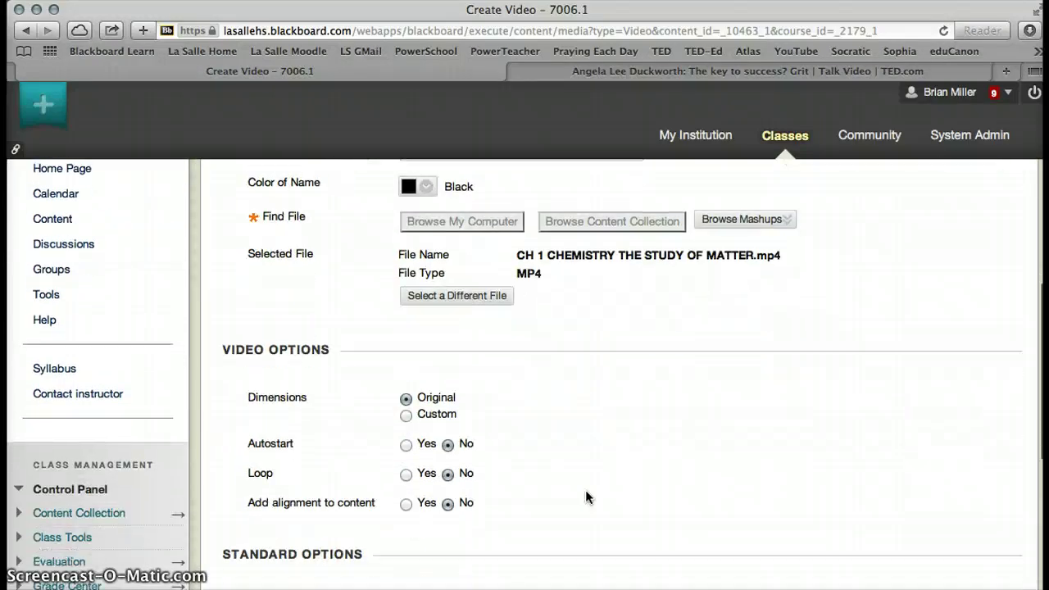
{"action": "left_click", "coordinate": [438, 402]}
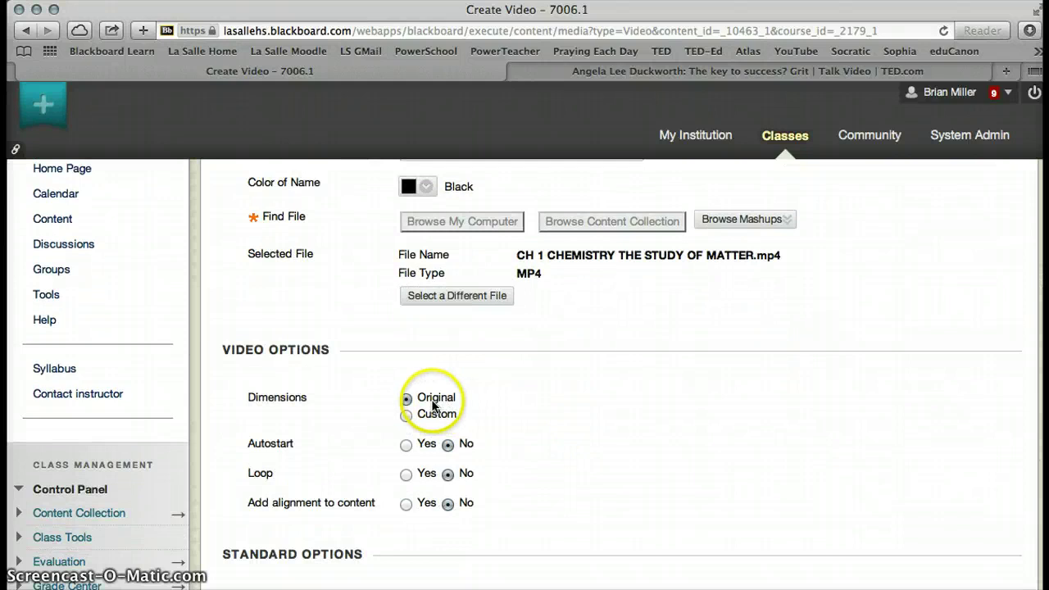
{"action": "left_click", "coordinate": [406, 445]}
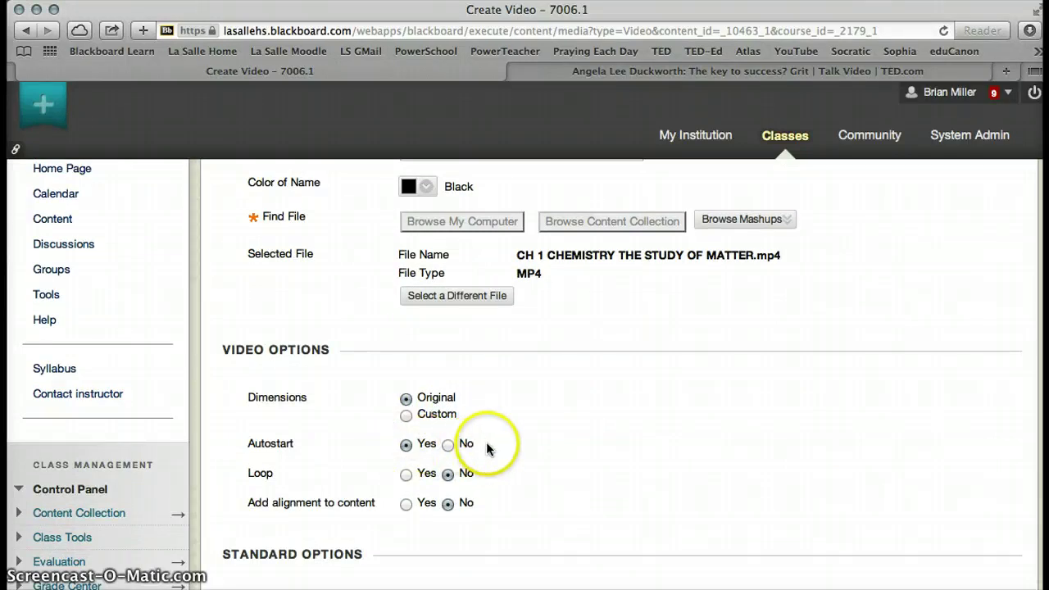
{"action": "left_click", "coordinate": [406, 475]}
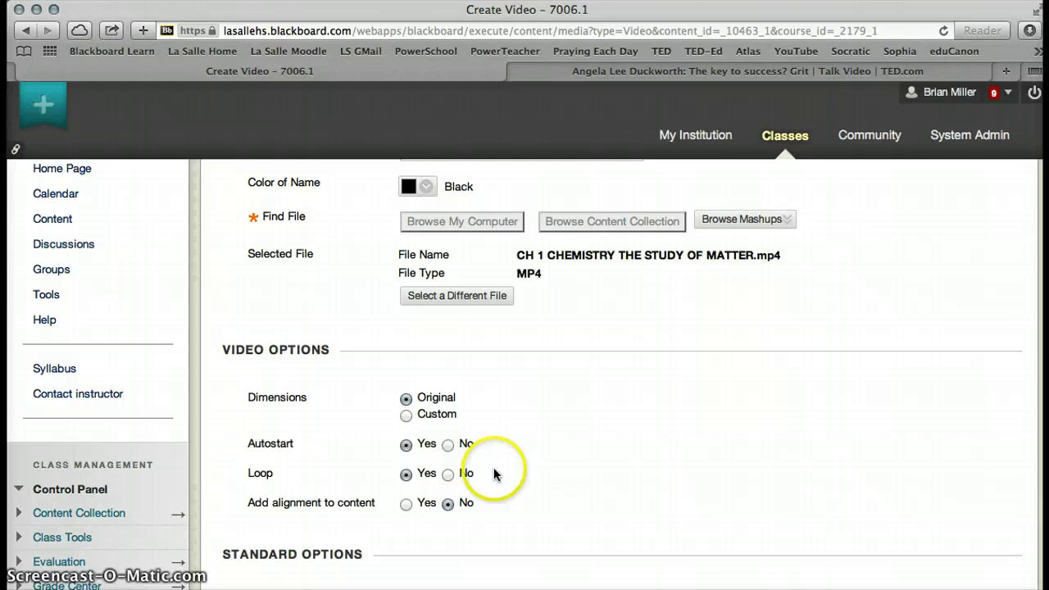
Enable tracking the number of views for the video and submit the item.
{"action": "scroll", "coordinate": [496, 474], "scroll_direction": "down", "scroll_amount": 5}
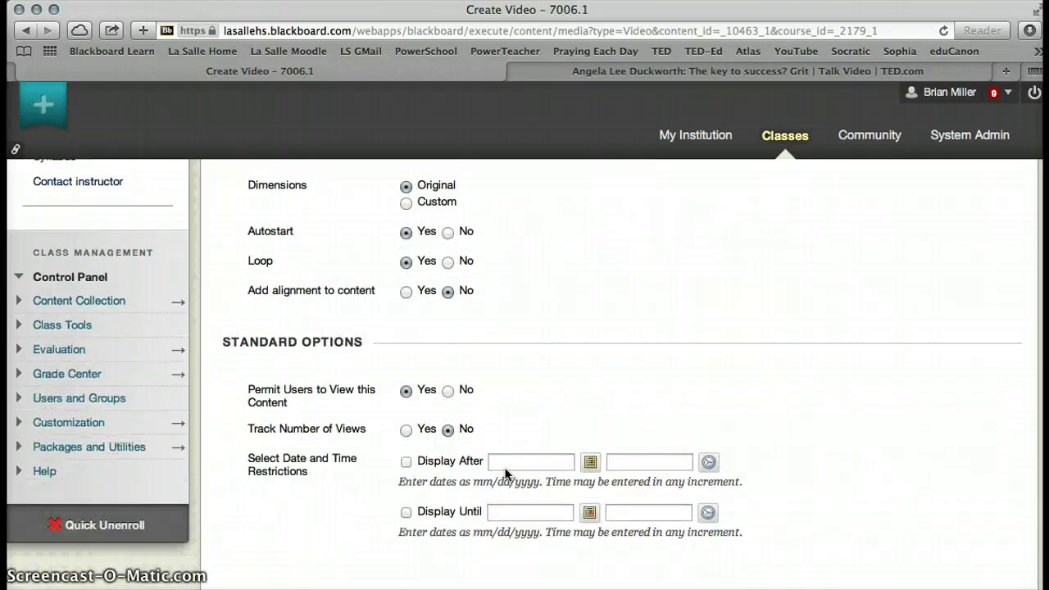
{"action": "scroll", "coordinate": [506, 473], "scroll_direction": "down", "scroll_amount": 2}
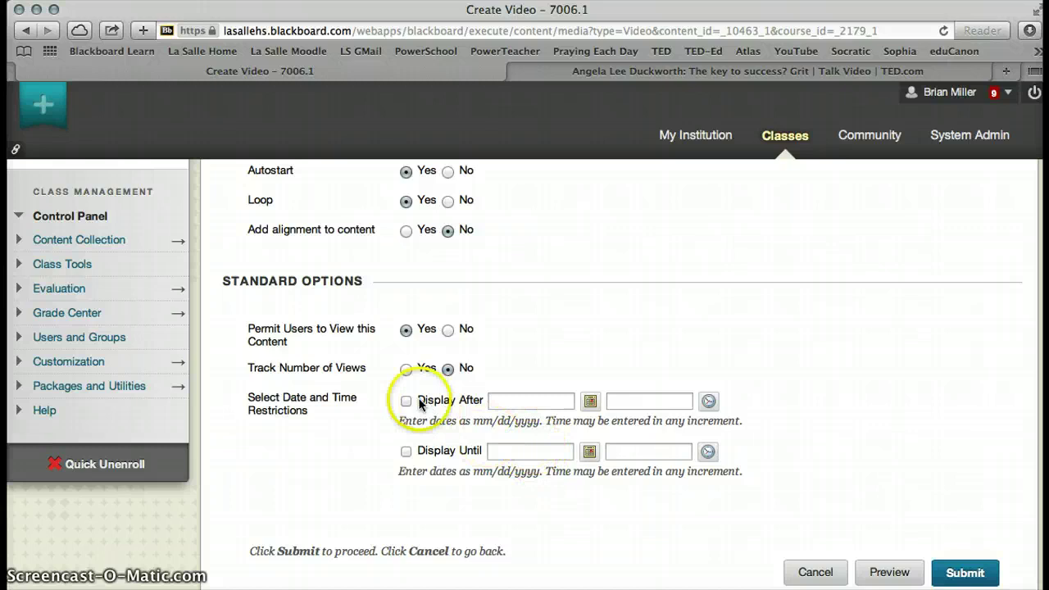
{"action": "left_click", "coordinate": [406, 371]}
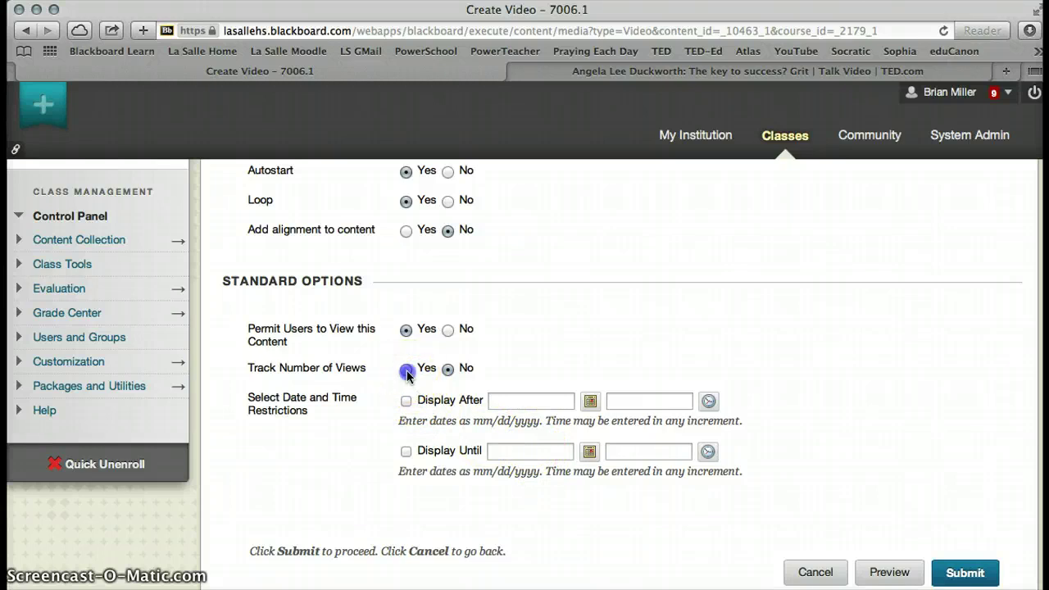
{"action": "left_click", "coordinate": [976, 574]}
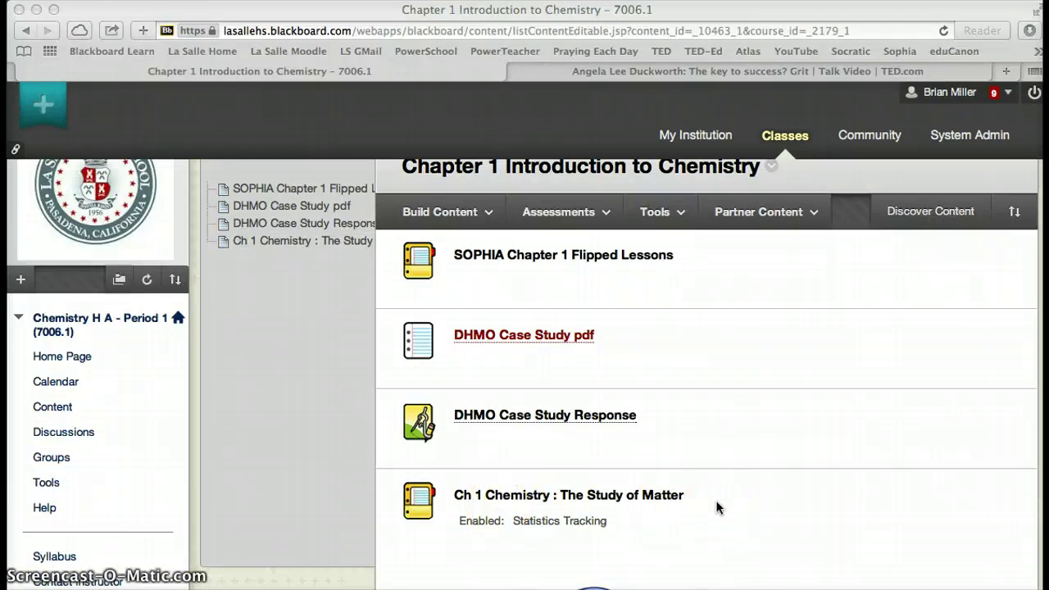
Start a new web link in the Chapter 1 module and name it "Grit by Angela Duckworth - TED".
{"action": "scroll", "coordinate": [716, 502], "scroll_direction": "down", "scroll_amount": 2}
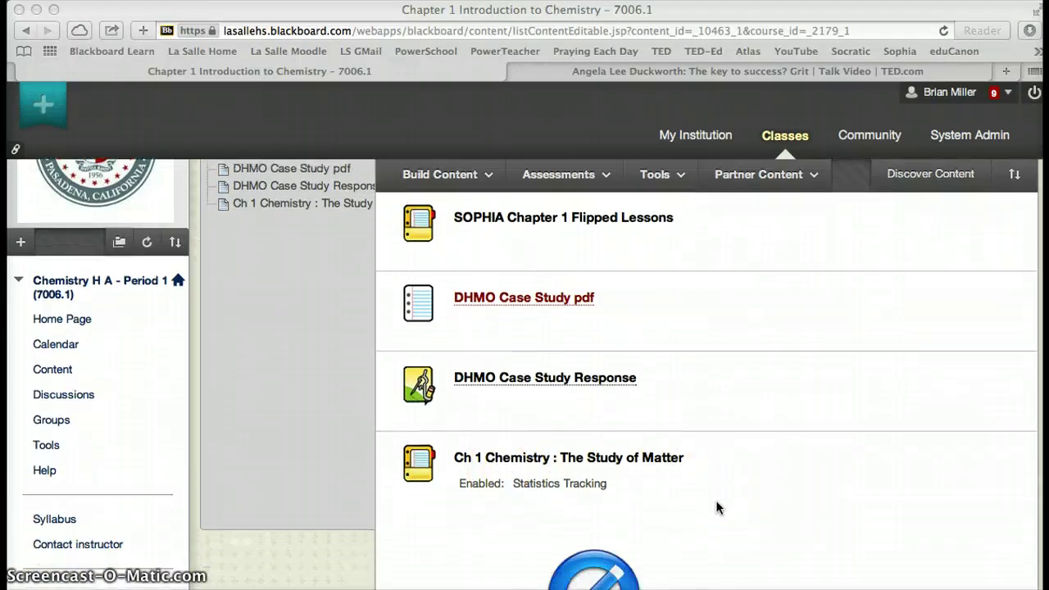
{"action": "scroll", "coordinate": [716, 508], "scroll_direction": "up", "scroll_amount": 1}
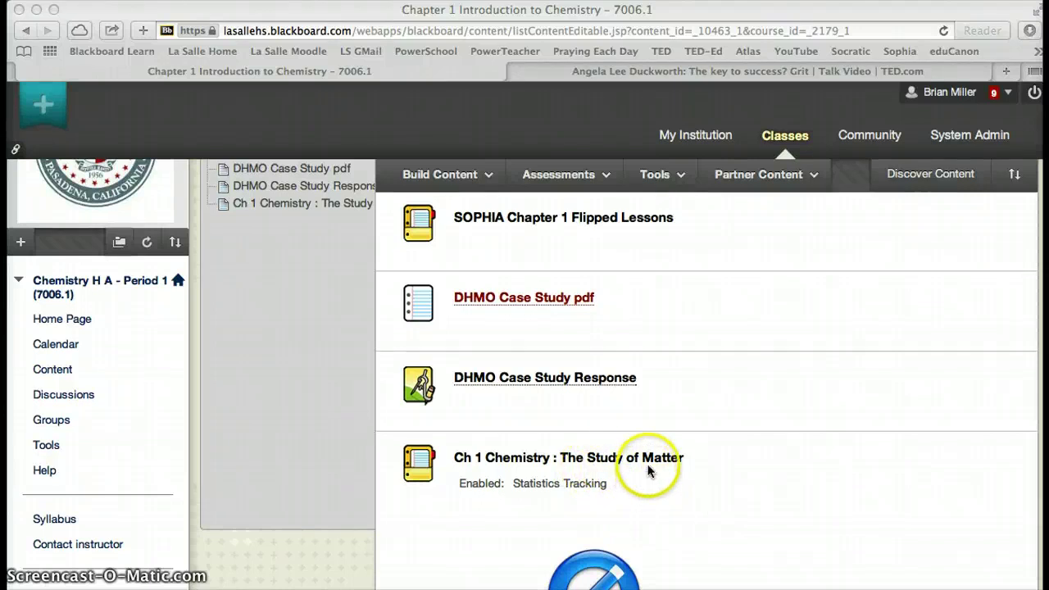
{"action": "scroll", "coordinate": [644, 470], "scroll_direction": "up", "scroll_amount": 3}
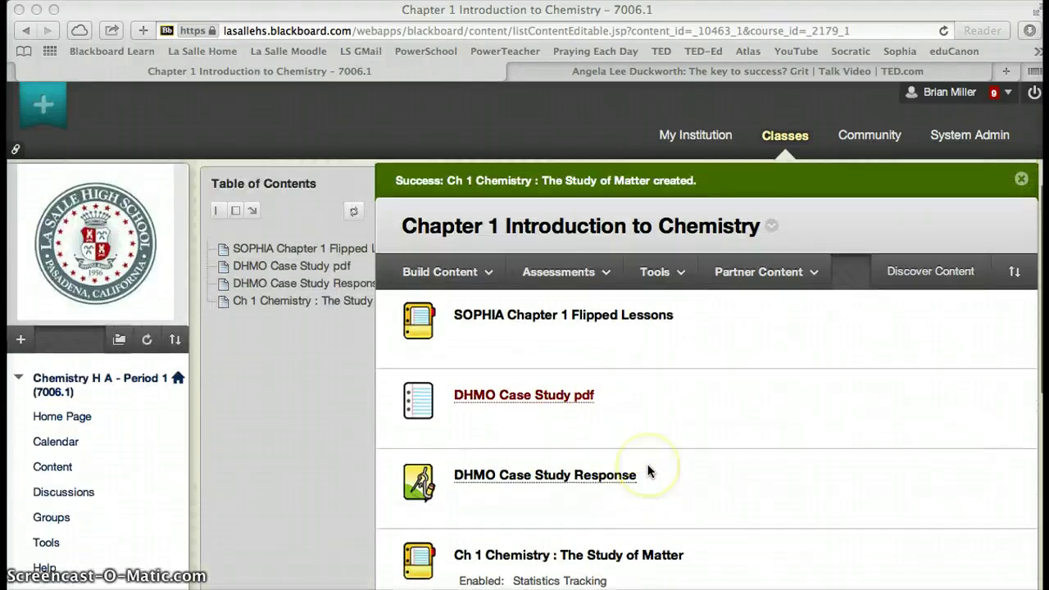
{"action": "left_click", "coordinate": [480, 274]}
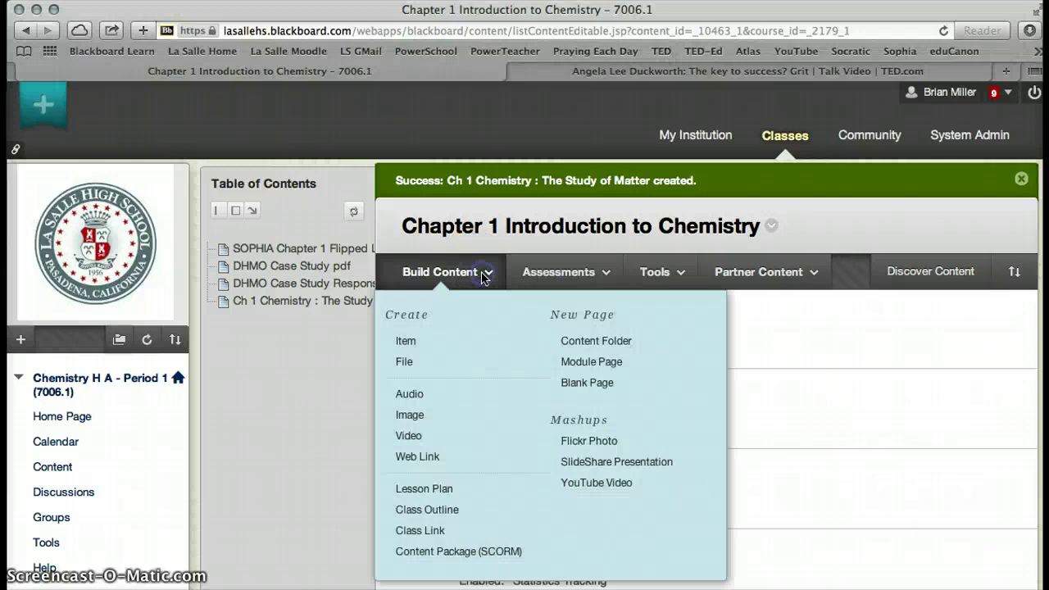
{"action": "left_click", "coordinate": [429, 459]}
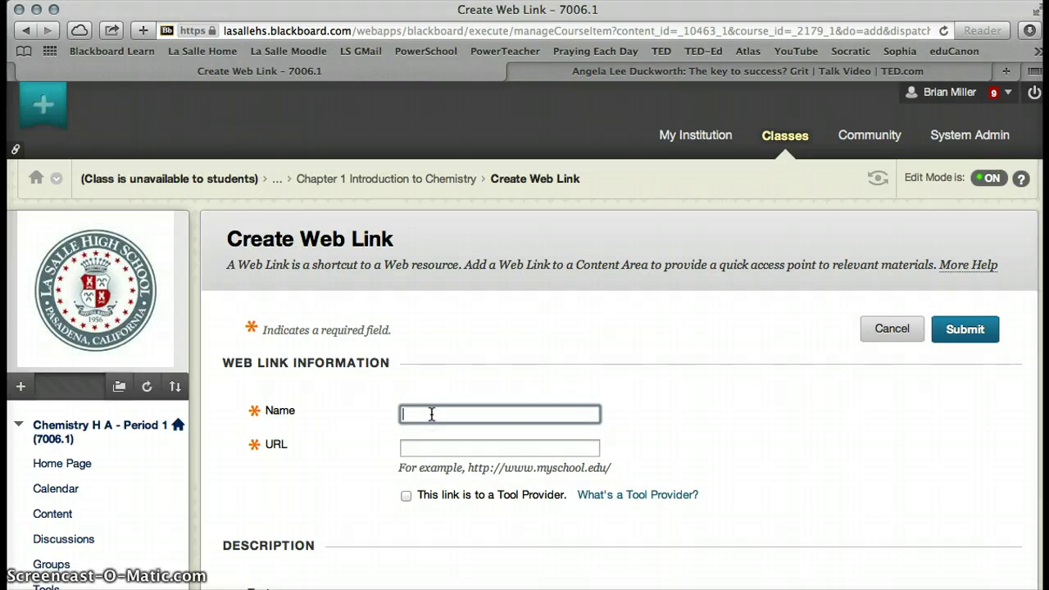
{"action": "type", "text": "Grit by Angela"}
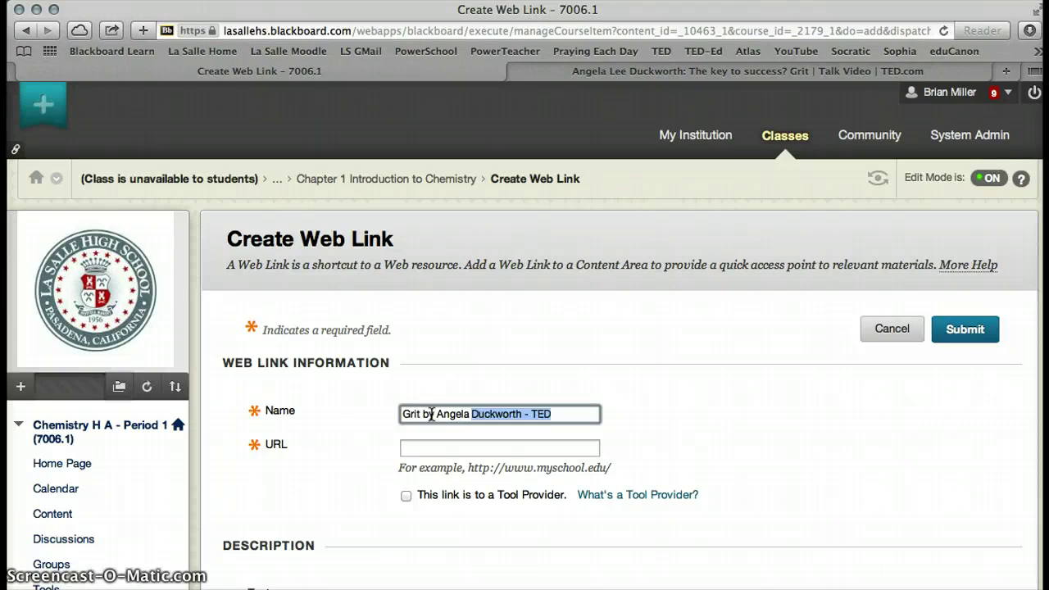
{"action": "type", "text": " Duckwo"}
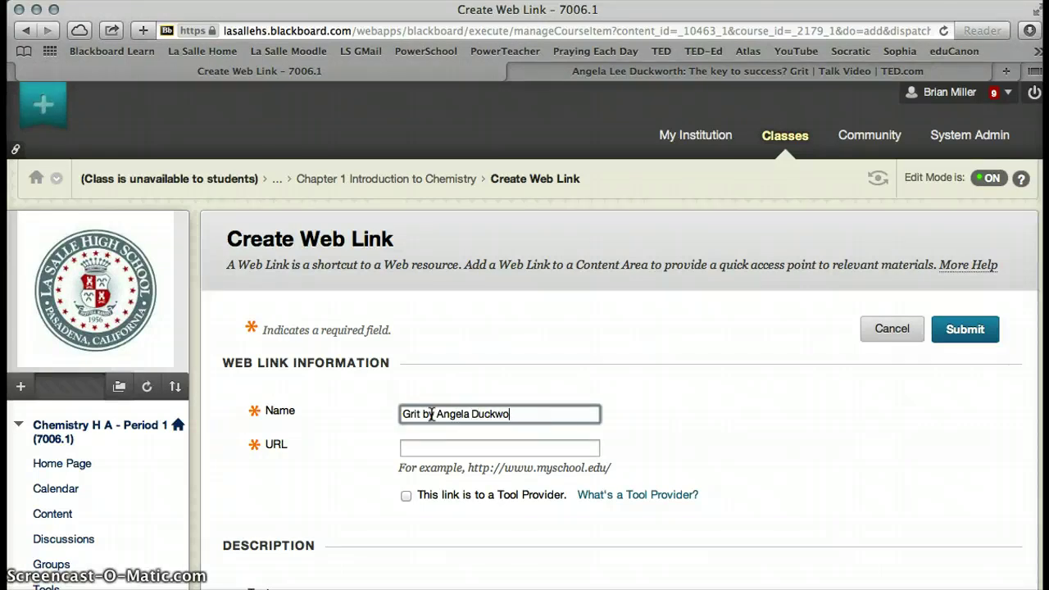
{"action": "type", "text": "rth - TED"}
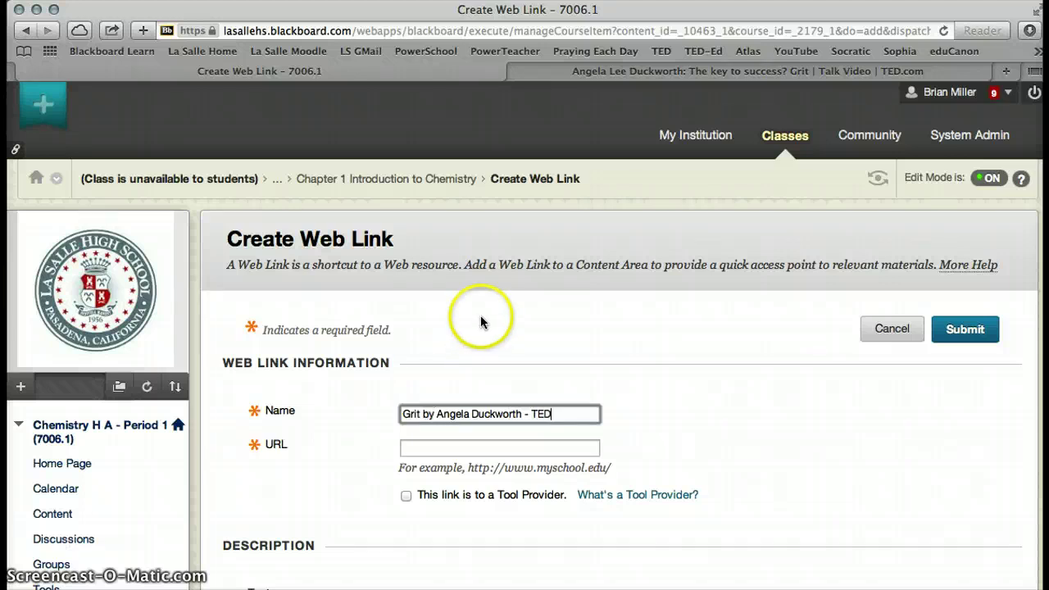
Copy the address of the open TED talk "The key to success? Grit" into the web link's URL field.
{"action": "left_click", "coordinate": [626, 74]}
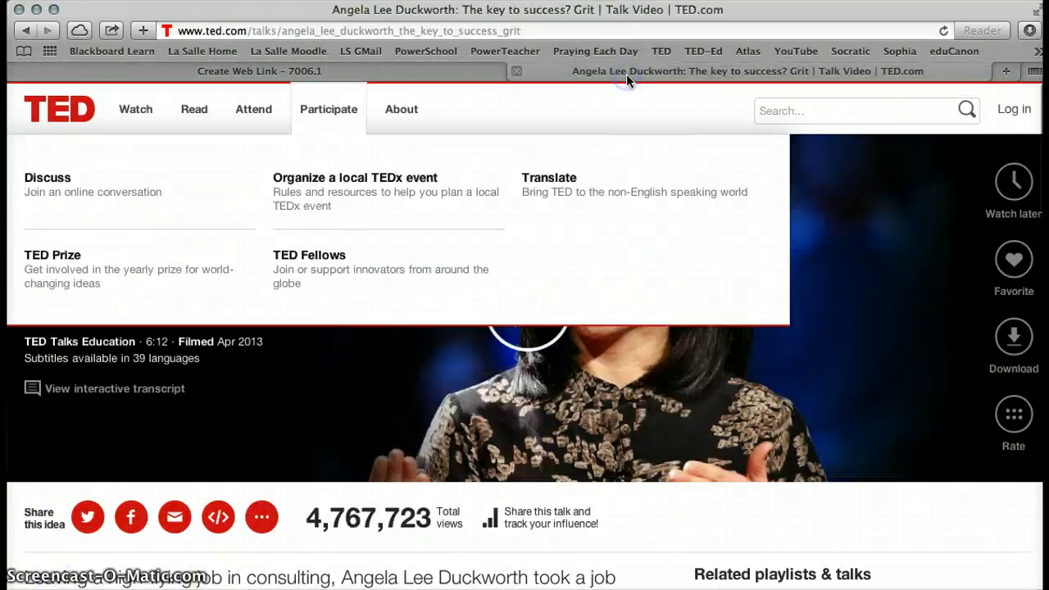
{"action": "left_click", "coordinate": [546, 33]}
{"action": "key", "text": "super+c"}
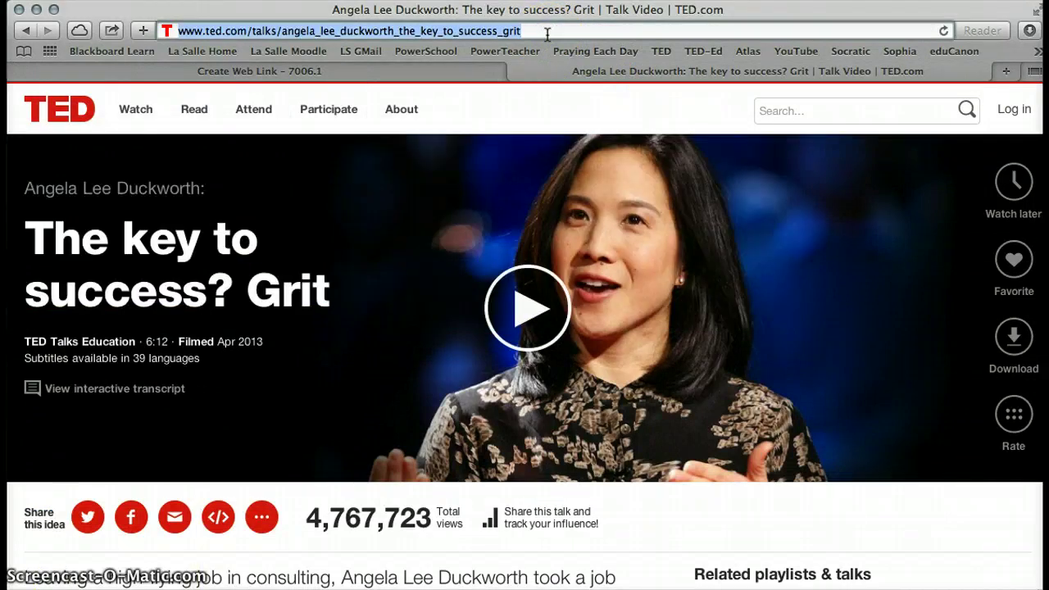
{"action": "left_click", "coordinate": [451, 71]}
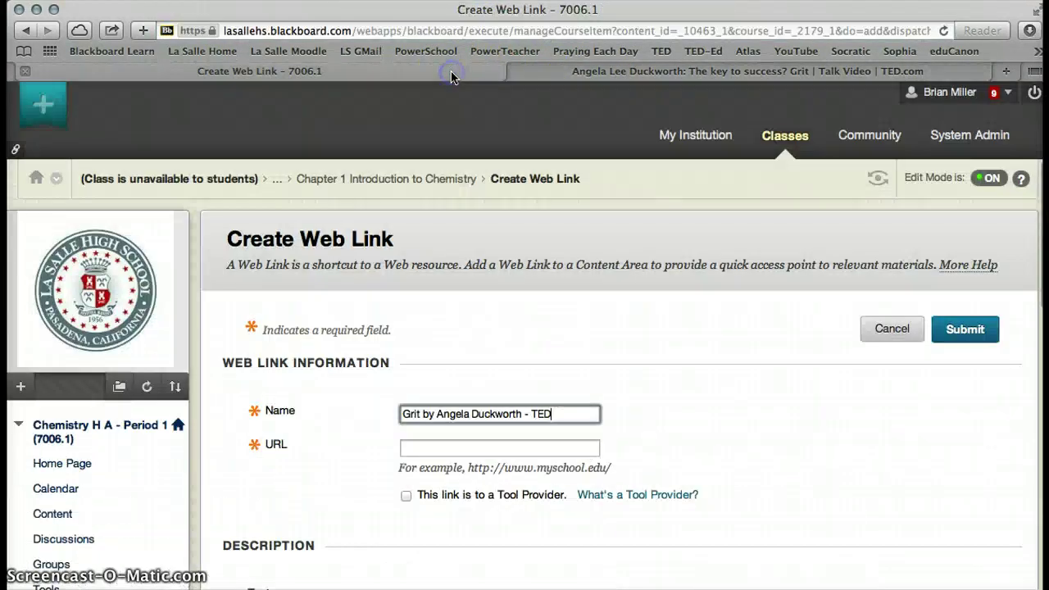
{"action": "left_click", "coordinate": [452, 448]}
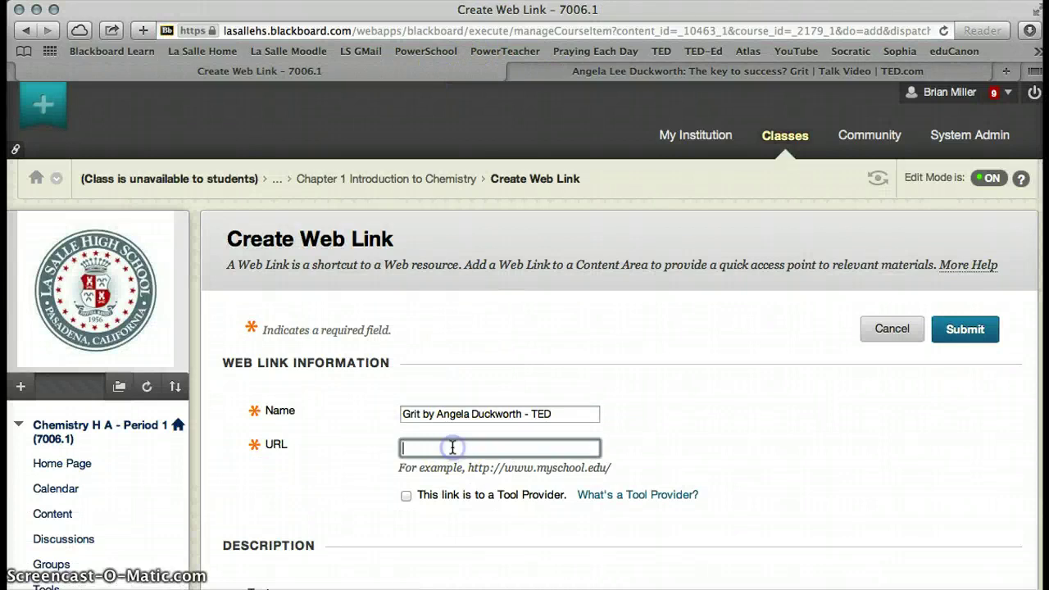
{"action": "key", "text": "super+v"}
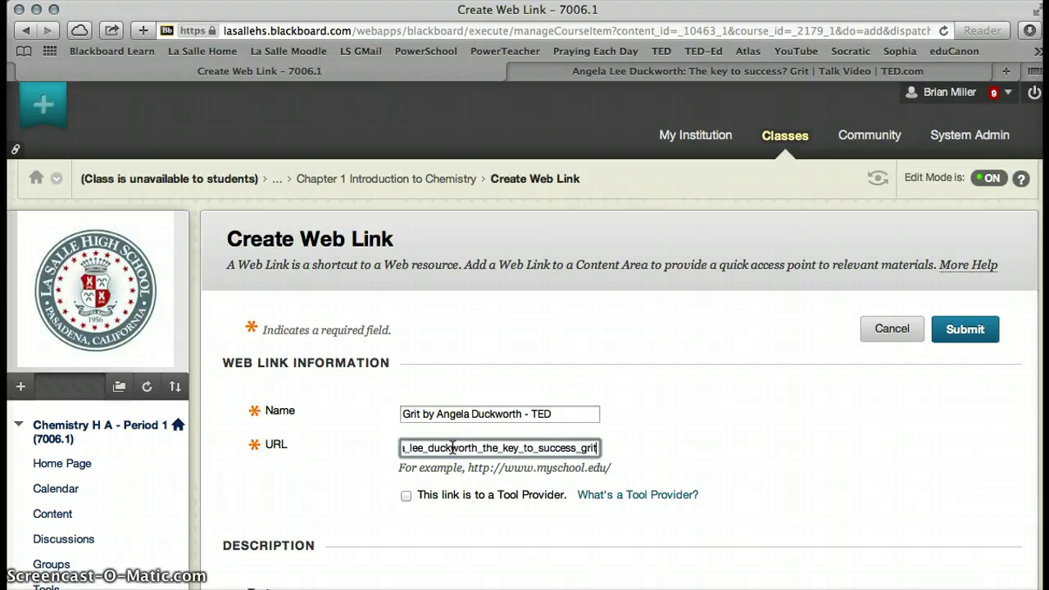
Enable tracking the number of views for the Grit web link and submit it.
{"action": "scroll", "coordinate": [453, 448], "scroll_direction": "down", "scroll_amount": 5}
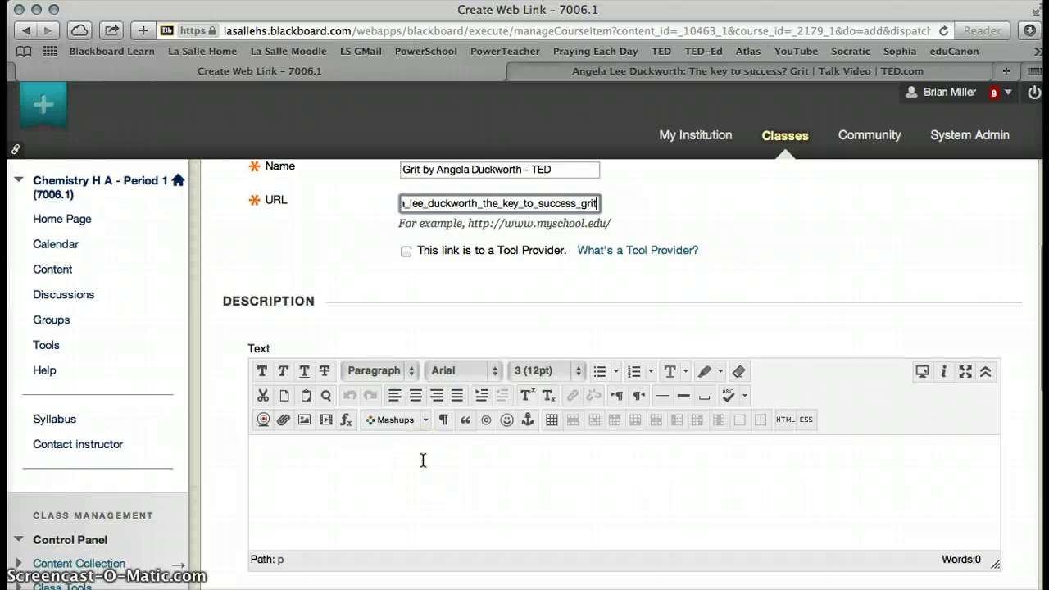
{"action": "scroll", "coordinate": [423, 461], "scroll_direction": "down", "scroll_amount": 5}
{"action": "scroll", "coordinate": [422, 461], "scroll_direction": "down", "scroll_amount": 2}
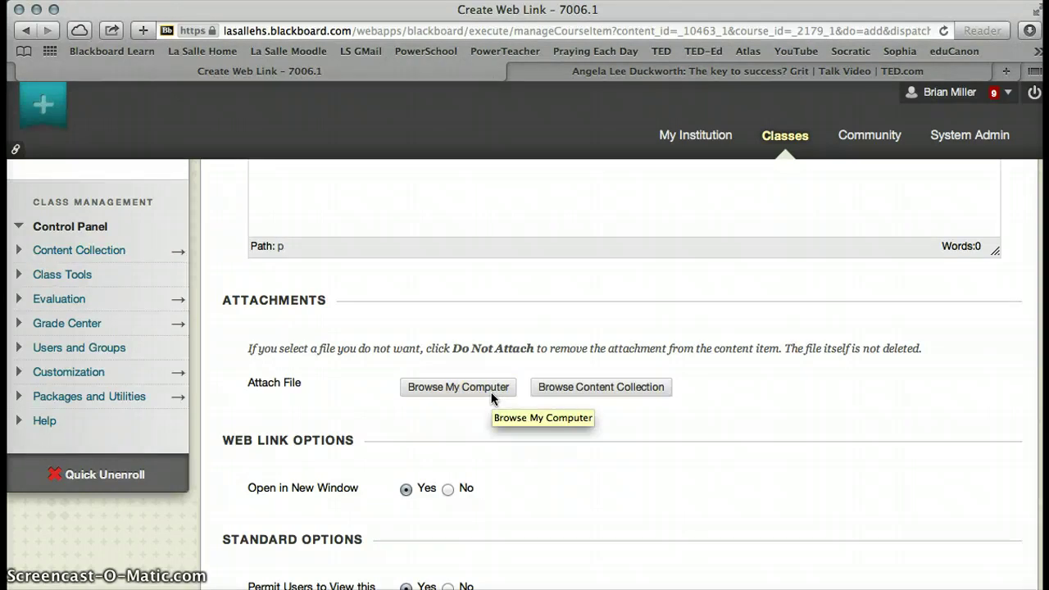
{"action": "scroll", "coordinate": [491, 392], "scroll_direction": "down", "scroll_amount": 2}
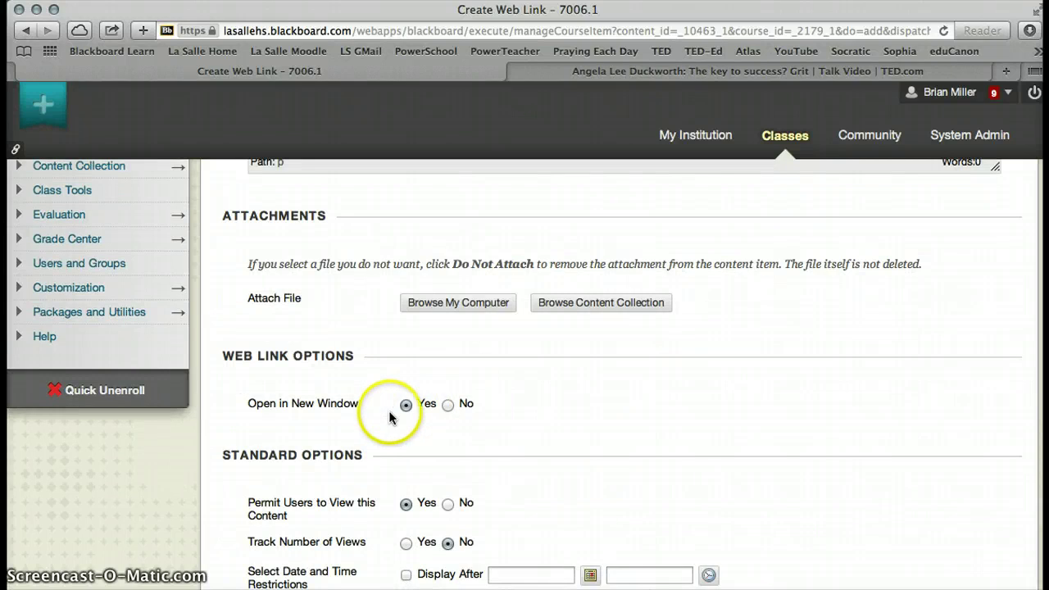
{"action": "scroll", "coordinate": [502, 428], "scroll_direction": "down", "scroll_amount": 3}
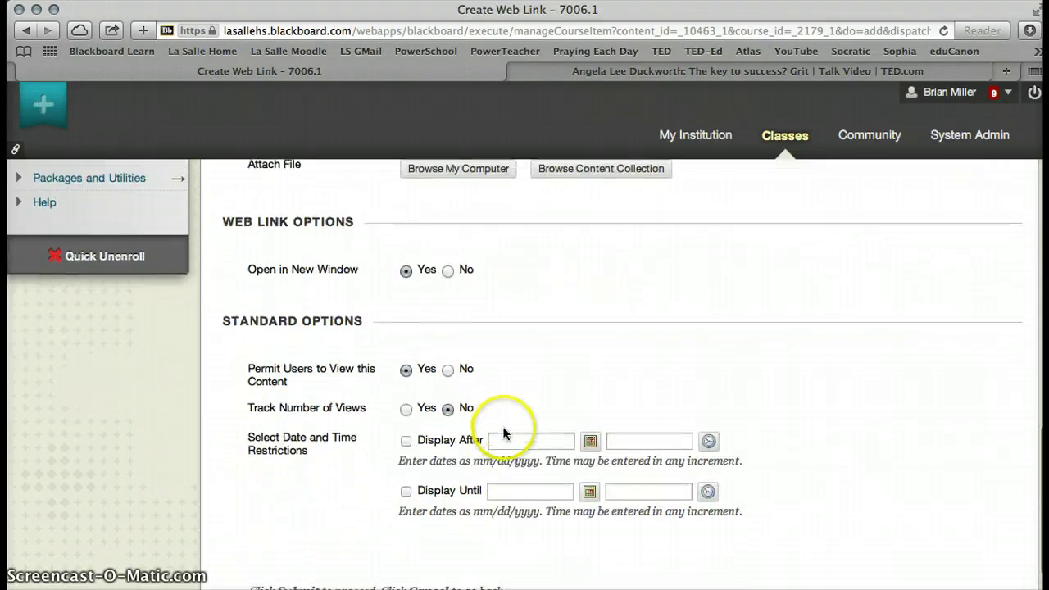
{"action": "left_click", "coordinate": [407, 411]}
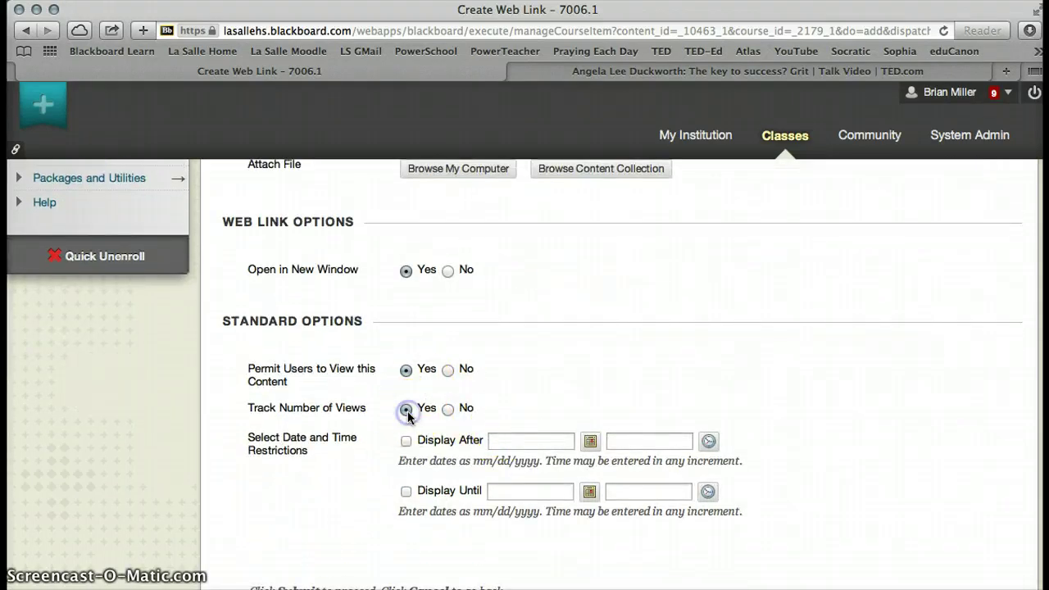
{"action": "scroll", "coordinate": [557, 396], "scroll_direction": "down", "scroll_amount": 2}
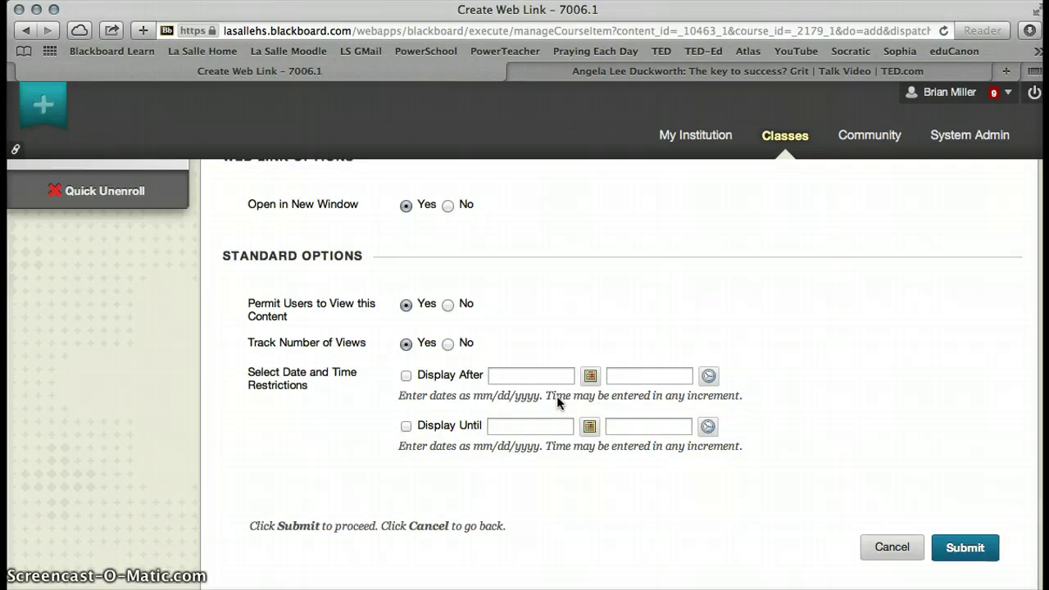
{"action": "left_click", "coordinate": [973, 552]}
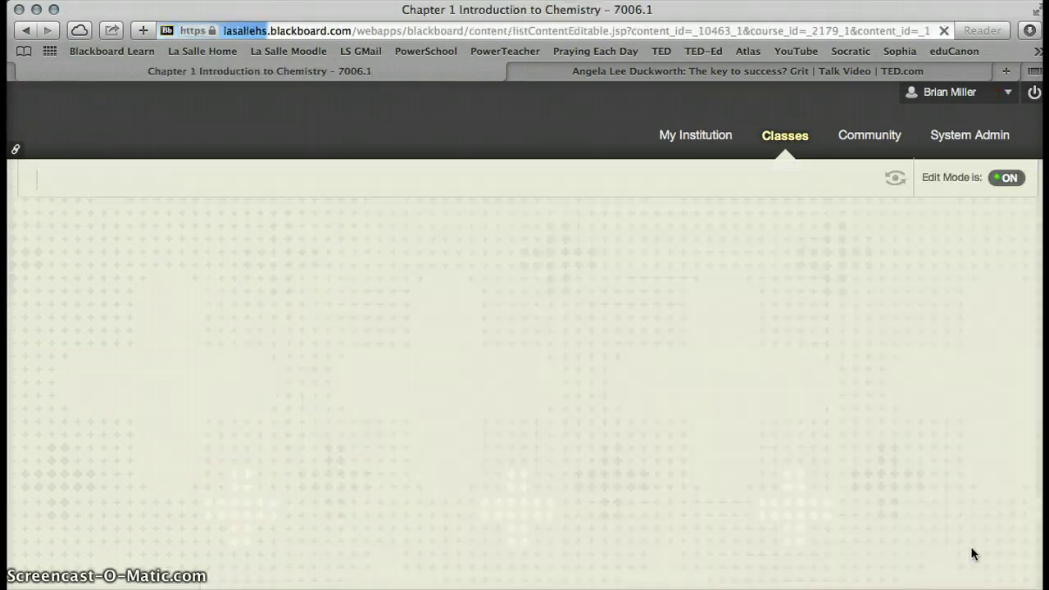
Start adding a YouTube video mashup to the Chapter 1 Introduction to Chemistry module.
{"action": "scroll", "coordinate": [972, 553], "scroll_direction": "down", "scroll_amount": 5}
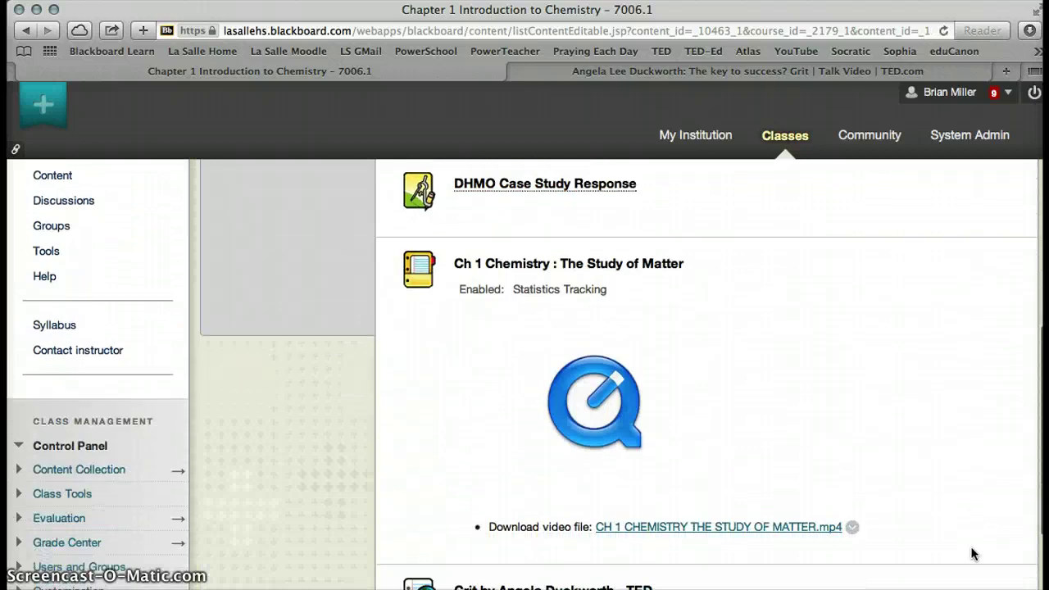
{"action": "scroll", "coordinate": [974, 554], "scroll_direction": "down", "scroll_amount": 1}
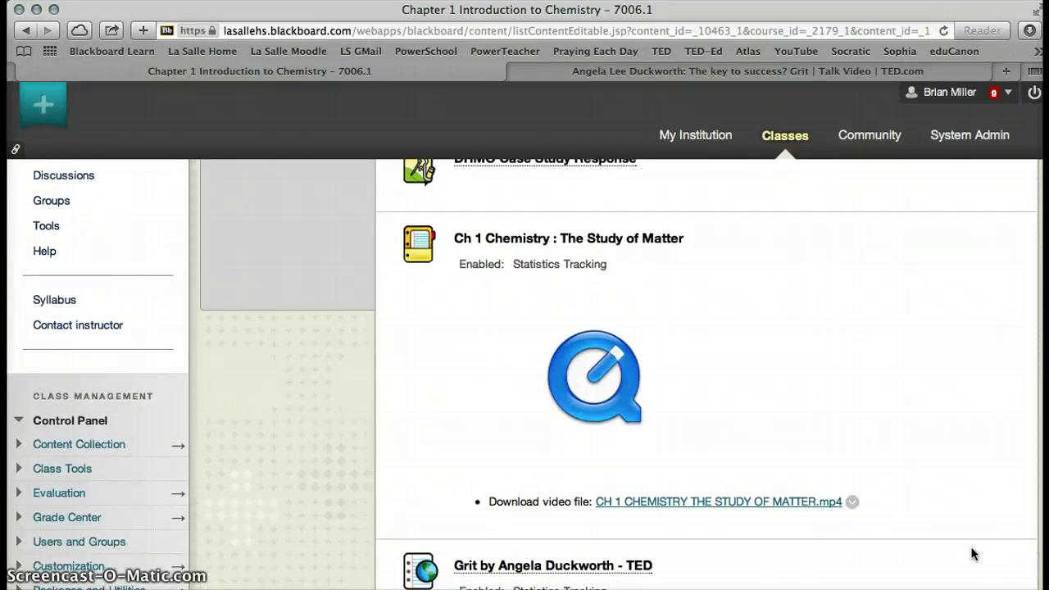
{"action": "scroll", "coordinate": [972, 554], "scroll_direction": "down", "scroll_amount": 3}
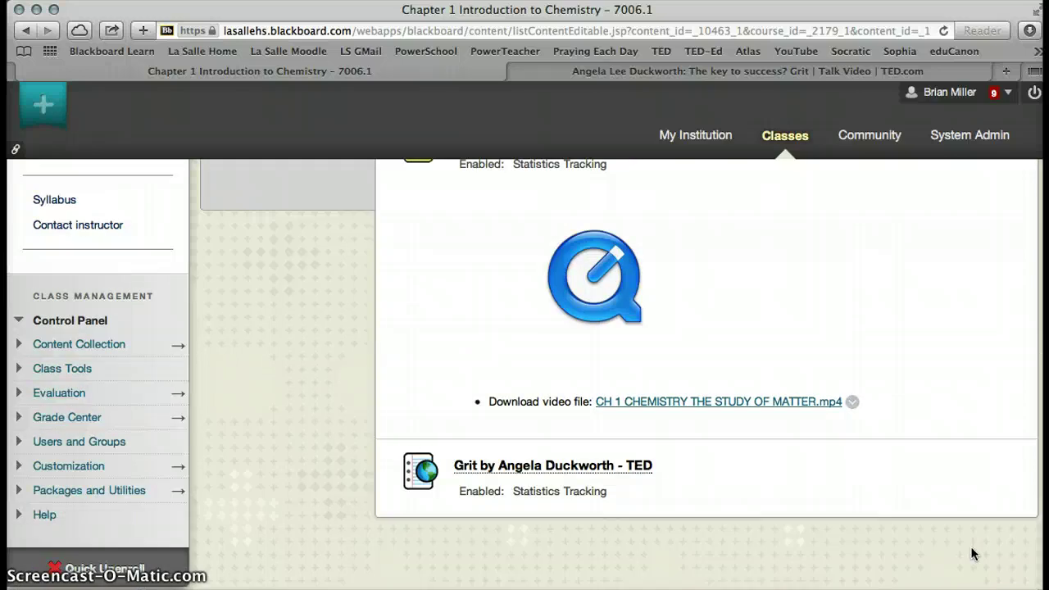
{"action": "scroll", "coordinate": [972, 554], "scroll_direction": "up", "scroll_amount": 7}
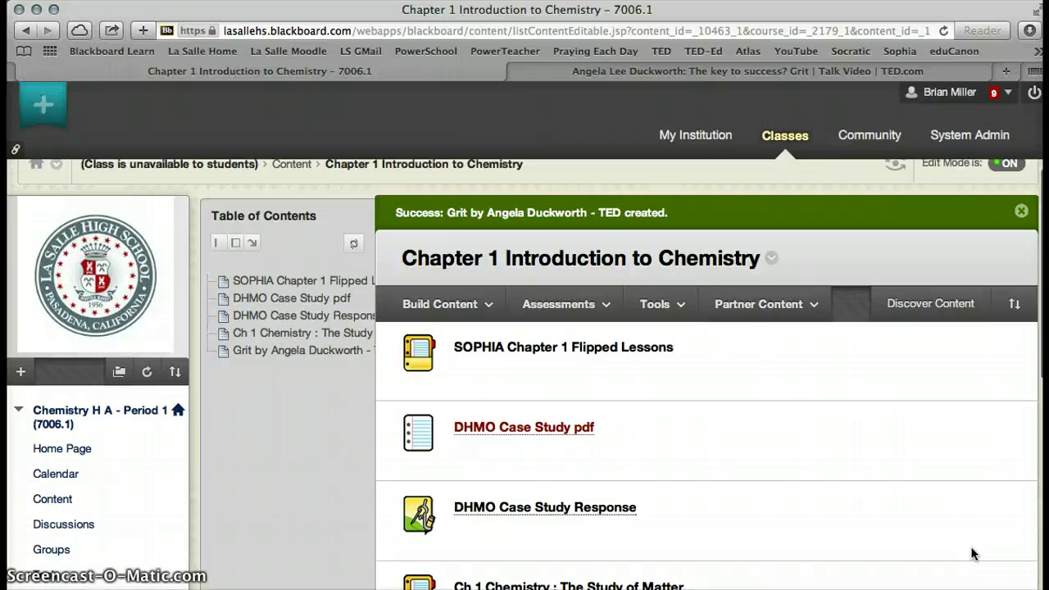
{"action": "scroll", "coordinate": [972, 555], "scroll_direction": "up", "scroll_amount": 1}
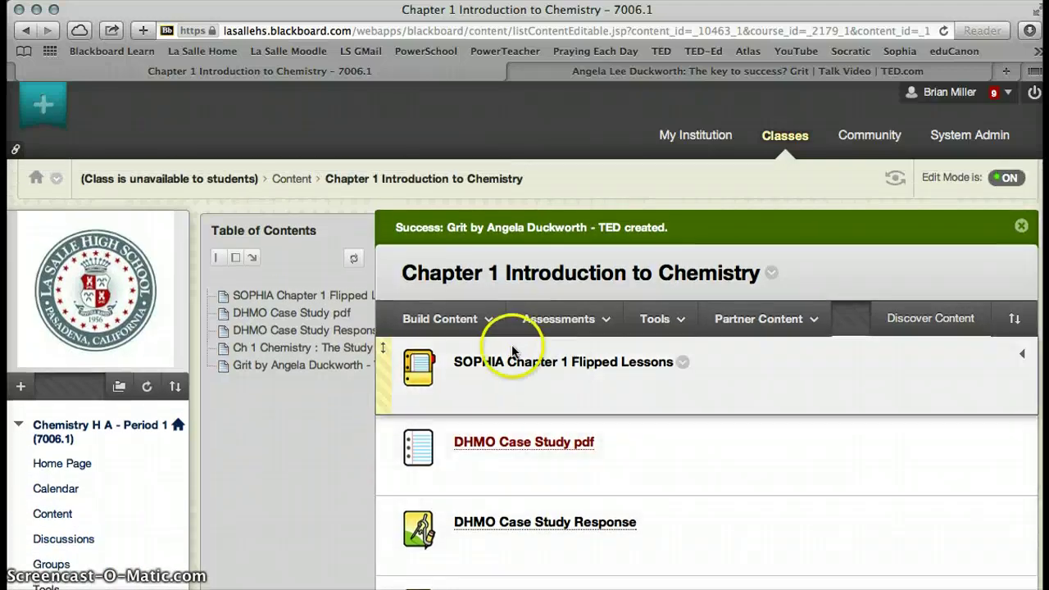
{"action": "left_click", "coordinate": [482, 320]}
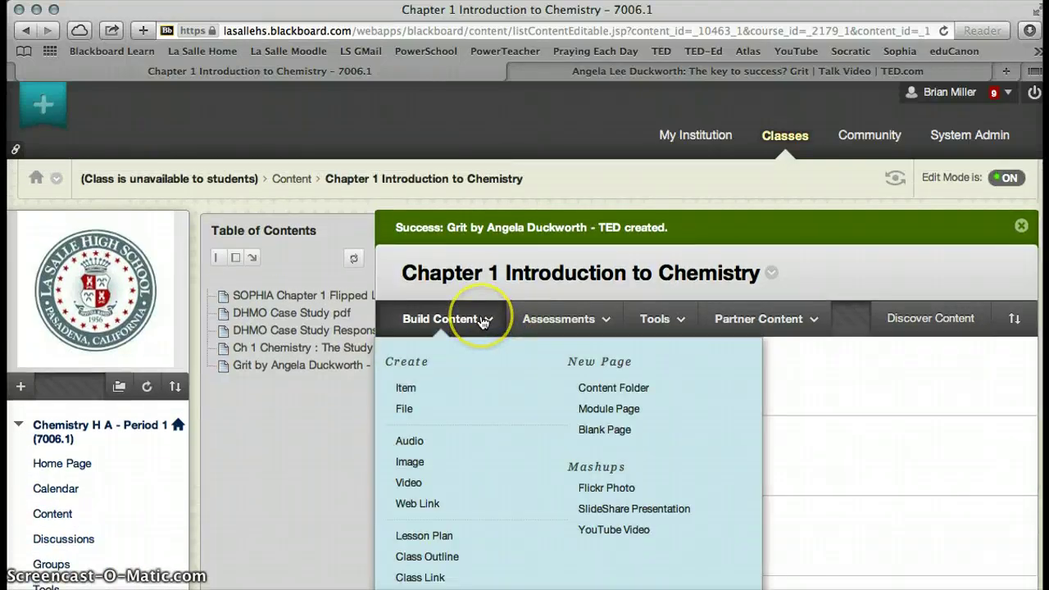
{"action": "left_click", "coordinate": [574, 321]}
{"action": "left_click", "coordinate": [469, 322]}
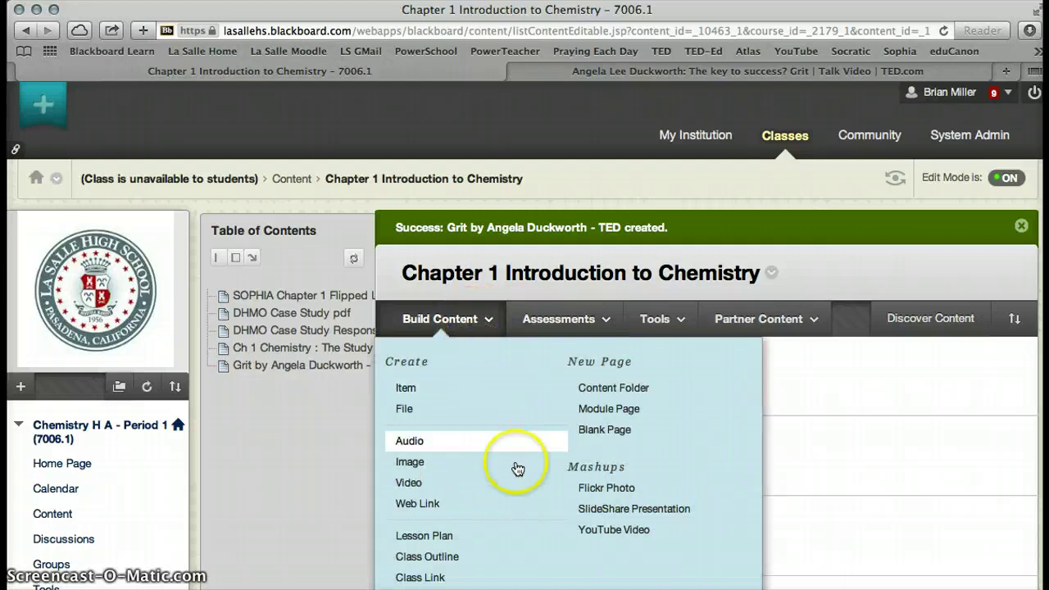
{"action": "left_click", "coordinate": [621, 531]}
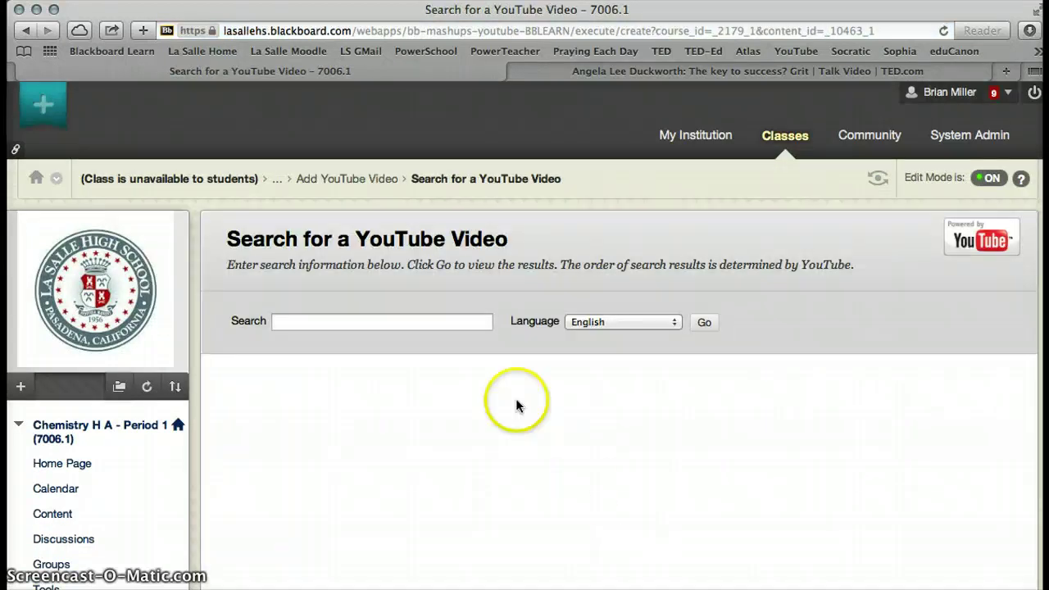
Search YouTube in English for "SMARTERTEACHER Ch 1 Chemistry The Study of Matter".
{"action": "left_click", "coordinate": [458, 322]}
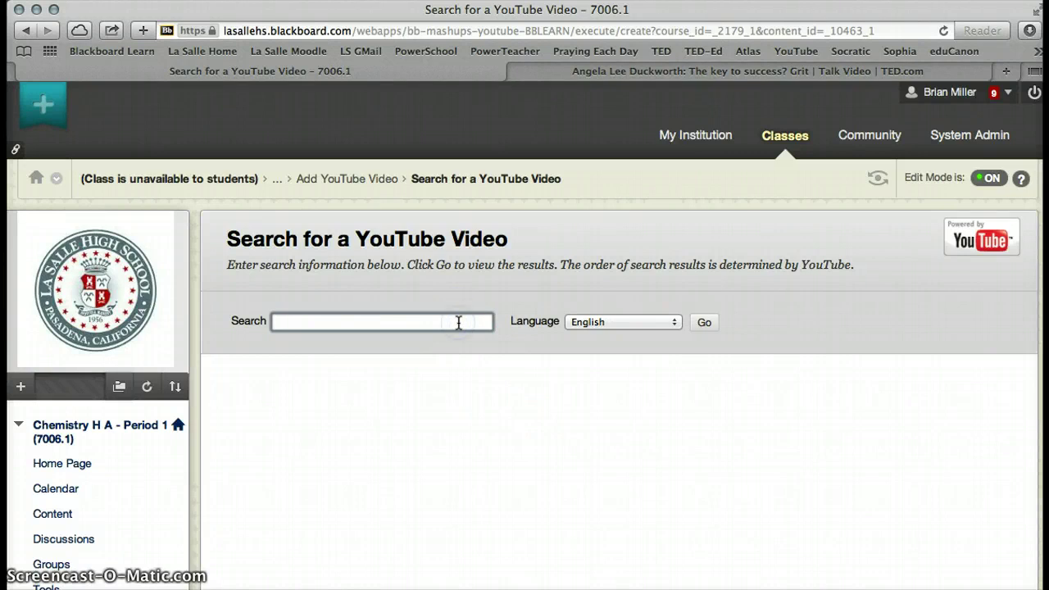
{"action": "type", "text": "SMARTERTEACHER Ch 1 Chemistry The Stud"}
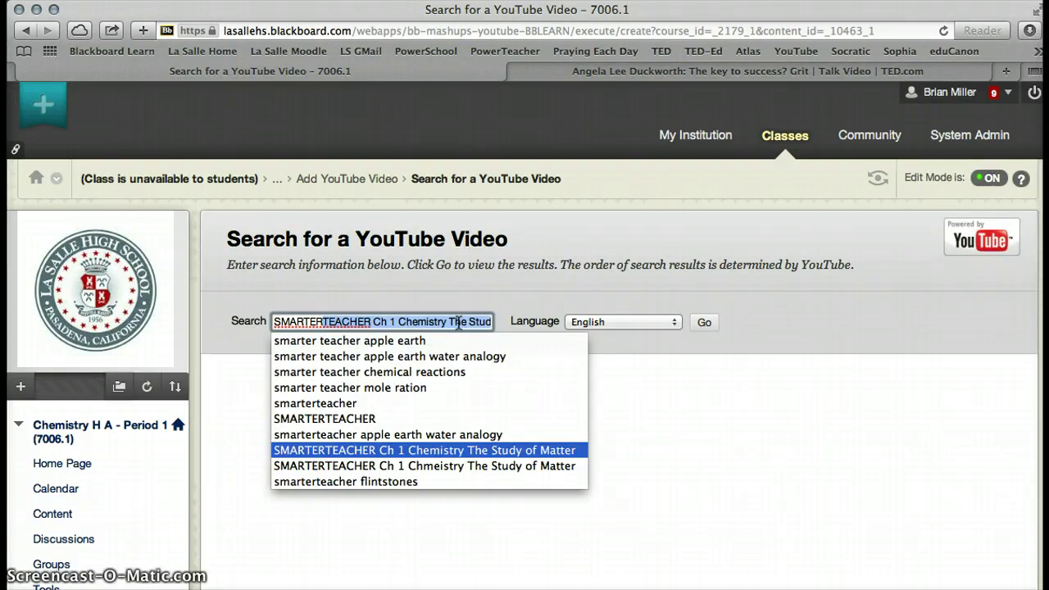
{"action": "mouse_move", "coordinate": [458, 322]}
{"action": "left_mouse_down"}
{"action": "mouse_move", "coordinate": [379, 320]}
{"action": "mouse_move", "coordinate": [457, 329]}
{"action": "left_mouse_up"}
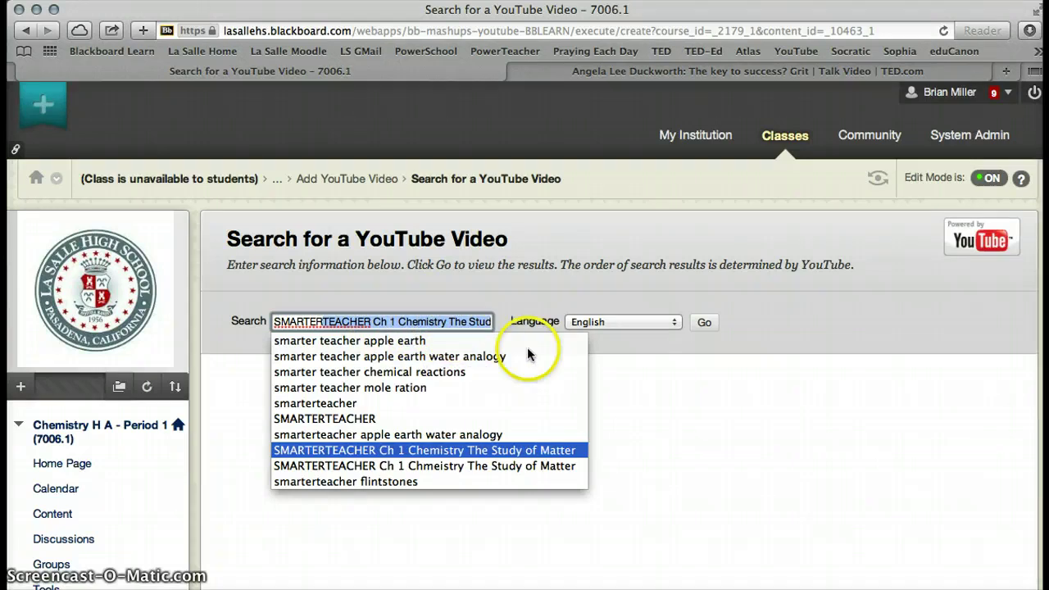
{"action": "left_click", "coordinate": [705, 322]}
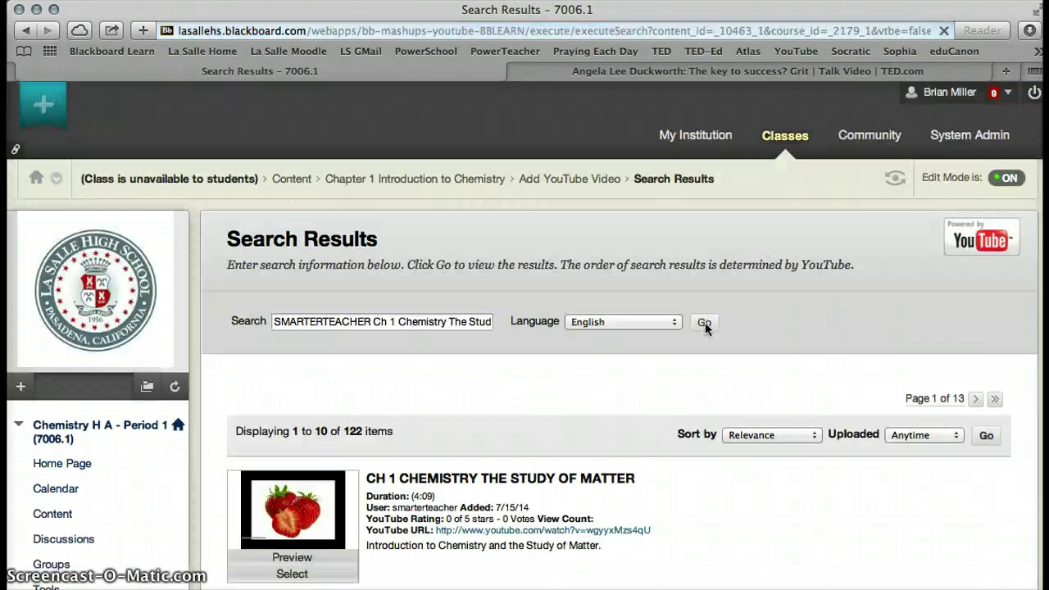
Select the video "CH 1 CHEMISTRY THE STUDY OF MATTER" from the search results for the mashup.
{"action": "left_click_drag", "start_coordinate": [705, 322], "coordinate": [549, 409]}
{"action": "scroll", "coordinate": [549, 408], "scroll_direction": "down", "scroll_amount": 3}
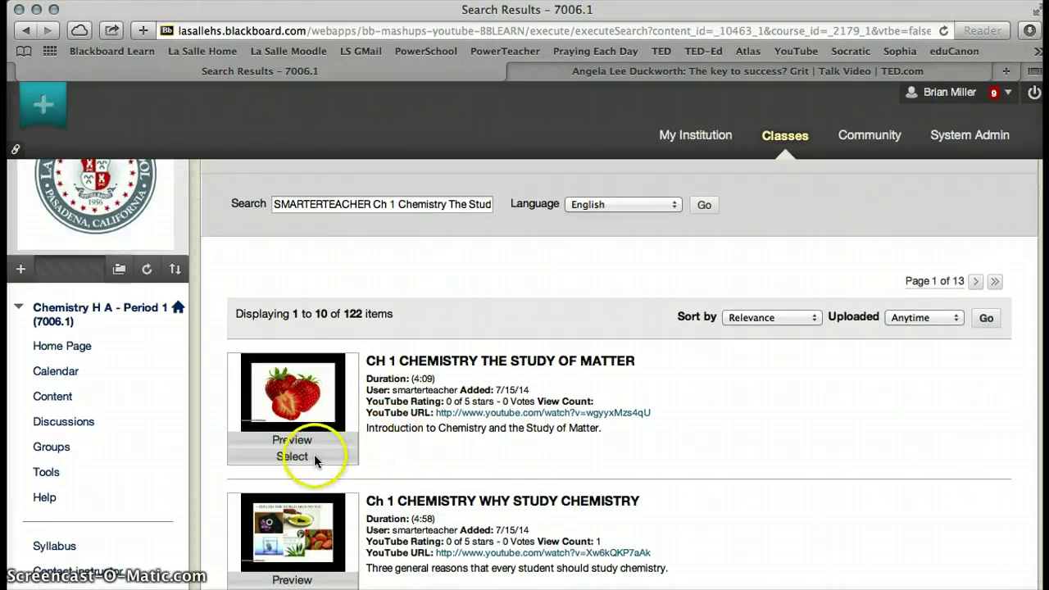
{"action": "left_click", "coordinate": [315, 457]}
{"action": "left_click", "coordinate": [314, 456]}
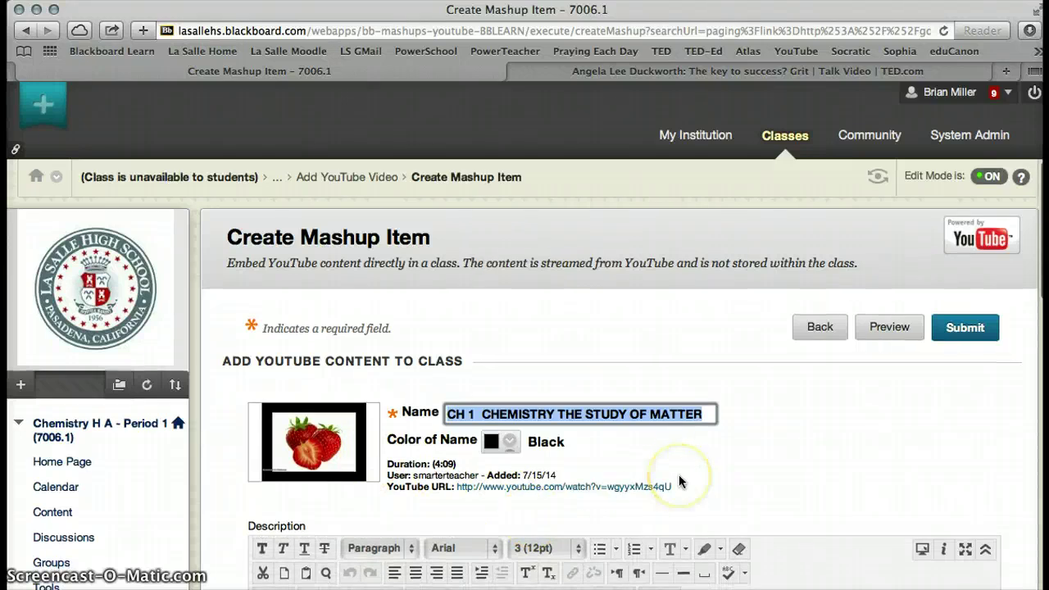
Set the mashup options to show the YouTube URL with the video.
{"action": "scroll", "coordinate": [678, 482], "scroll_direction": "down", "scroll_amount": 4}
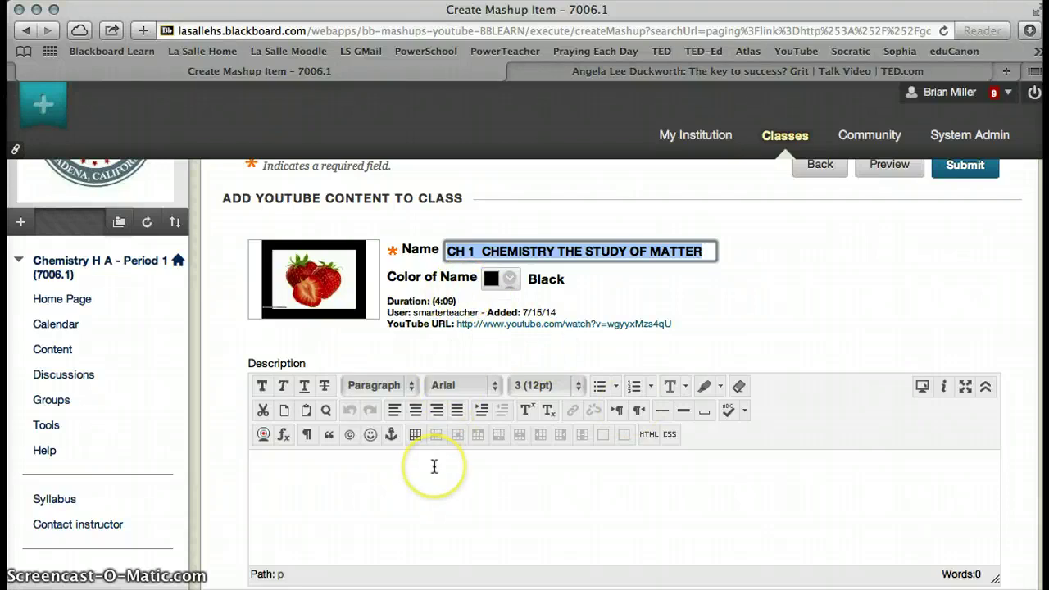
{"action": "scroll", "coordinate": [440, 457], "scroll_direction": "down", "scroll_amount": 4}
{"action": "scroll", "coordinate": [434, 466], "scroll_direction": "down", "scroll_amount": 3}
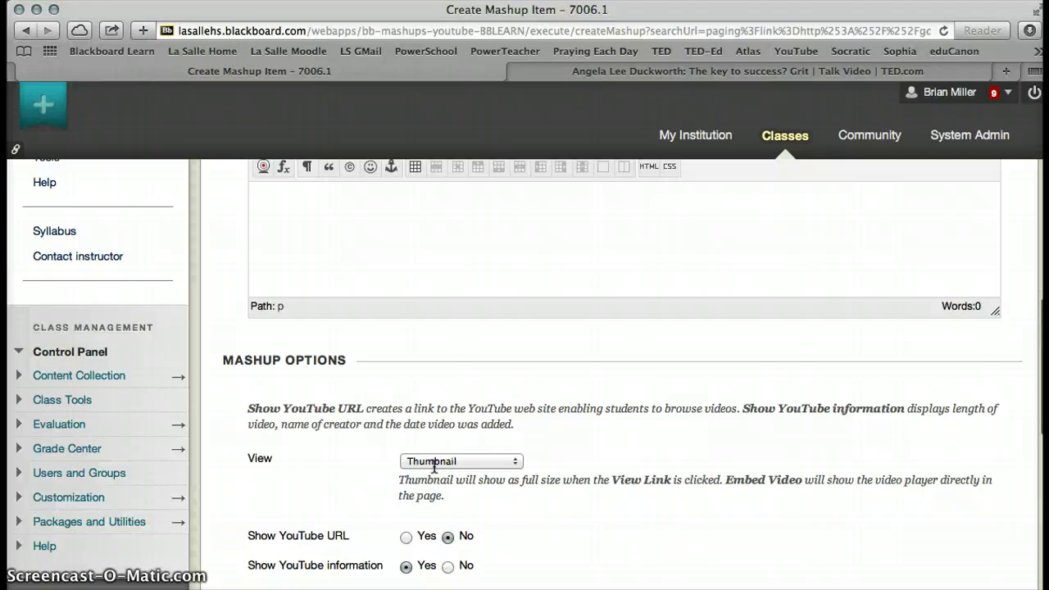
{"action": "scroll", "coordinate": [435, 466], "scroll_direction": "down", "scroll_amount": 1}
{"action": "left_click", "coordinate": [414, 465]}
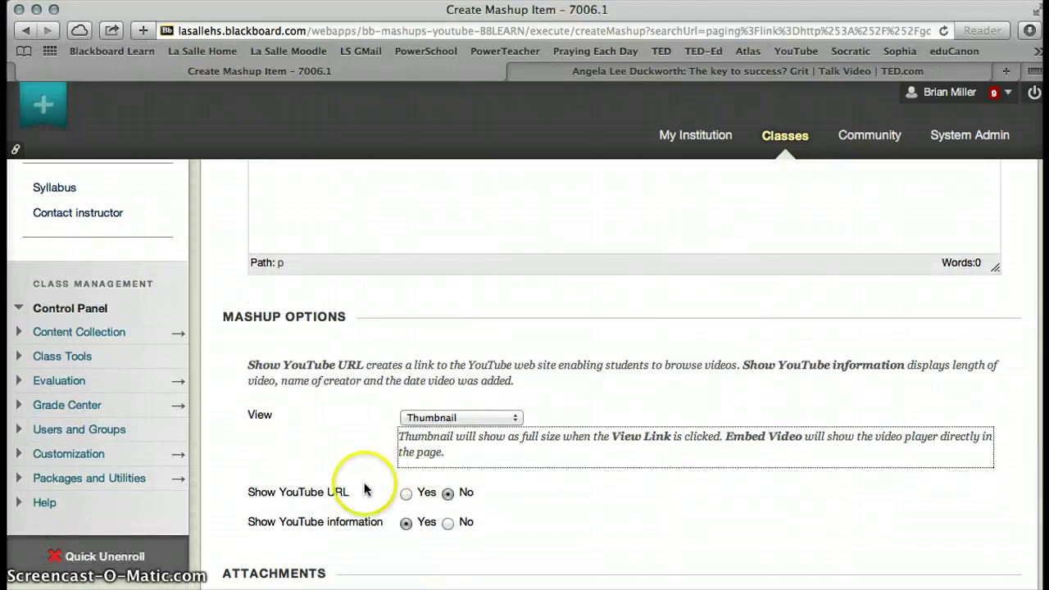
{"action": "left_click", "coordinate": [405, 494]}
Enable tracking the number of views for the YouTube mashup and submit it.
{"action": "scroll", "coordinate": [569, 489], "scroll_direction": "down", "scroll_amount": 6}
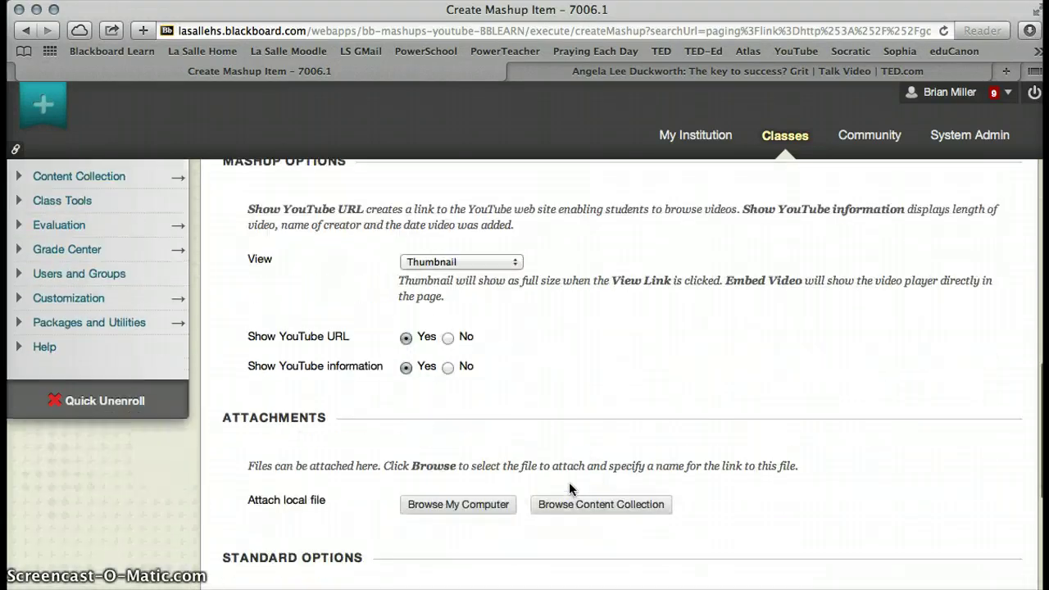
{"action": "left_click", "coordinate": [495, 420]}
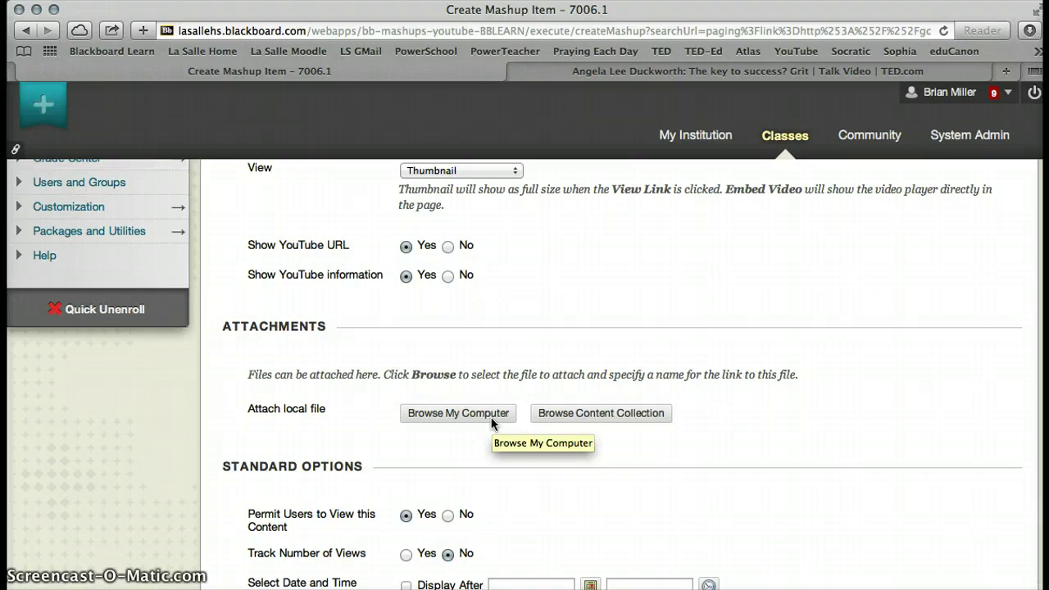
{"action": "scroll", "coordinate": [491, 417], "scroll_direction": "down", "scroll_amount": 3}
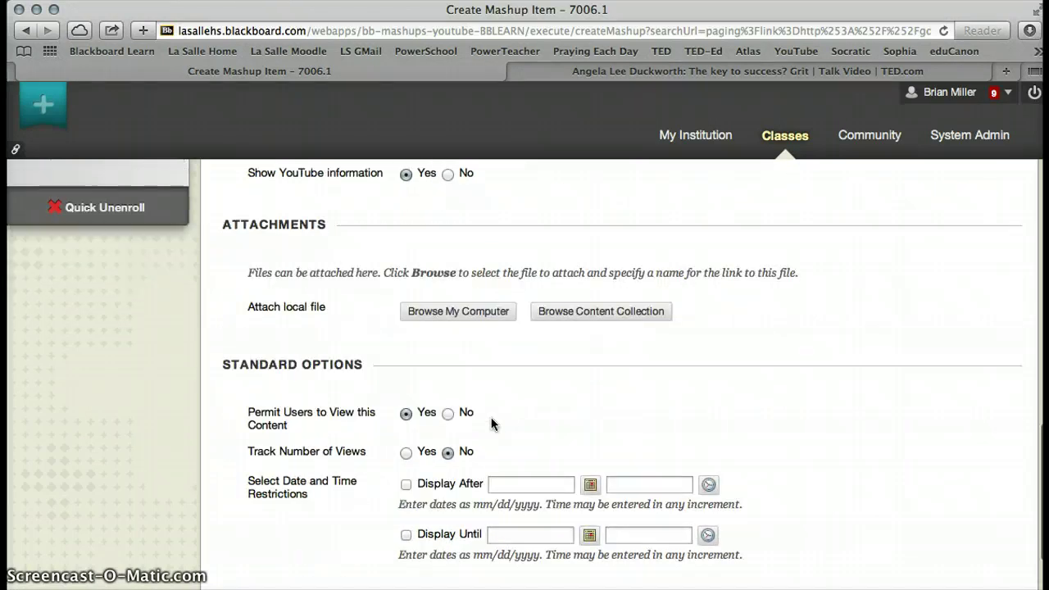
{"action": "left_click", "coordinate": [426, 445]}
{"action": "left_click", "coordinate": [405, 452]}
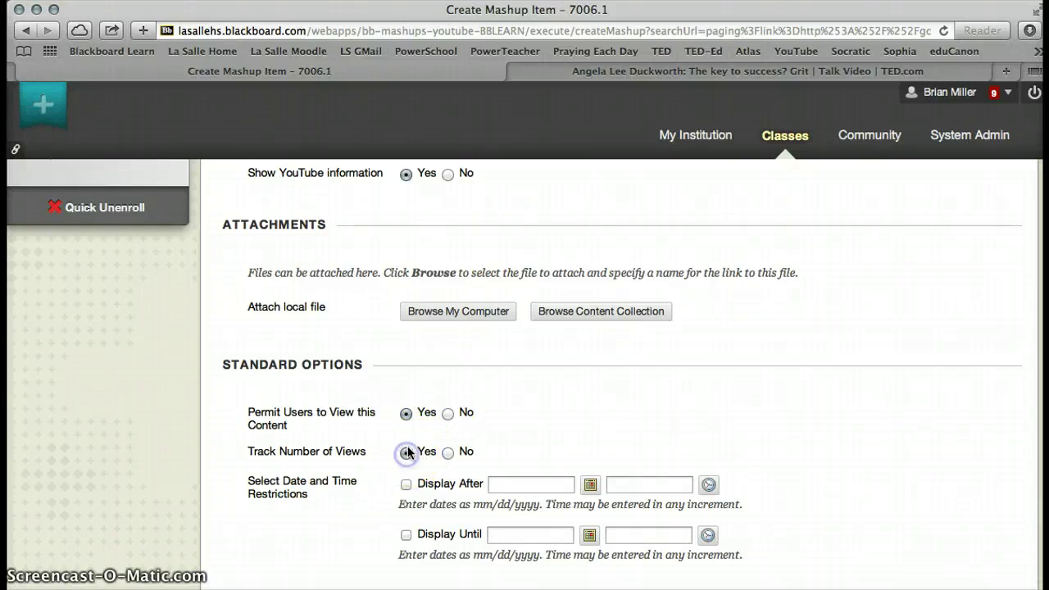
{"action": "scroll", "coordinate": [649, 391], "scroll_direction": "down", "scroll_amount": 3}
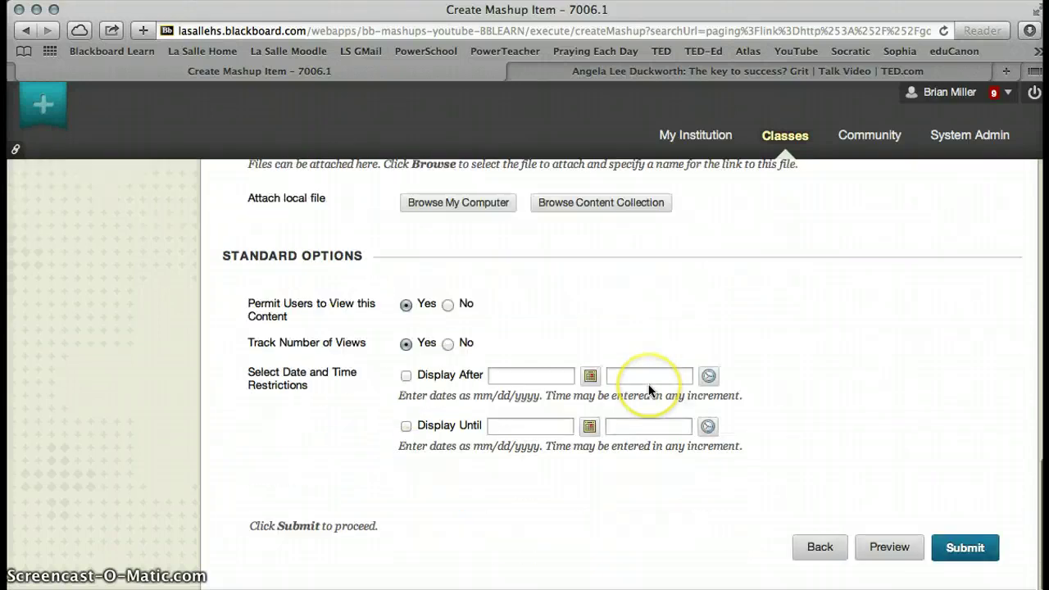
{"action": "left_click", "coordinate": [966, 549]}
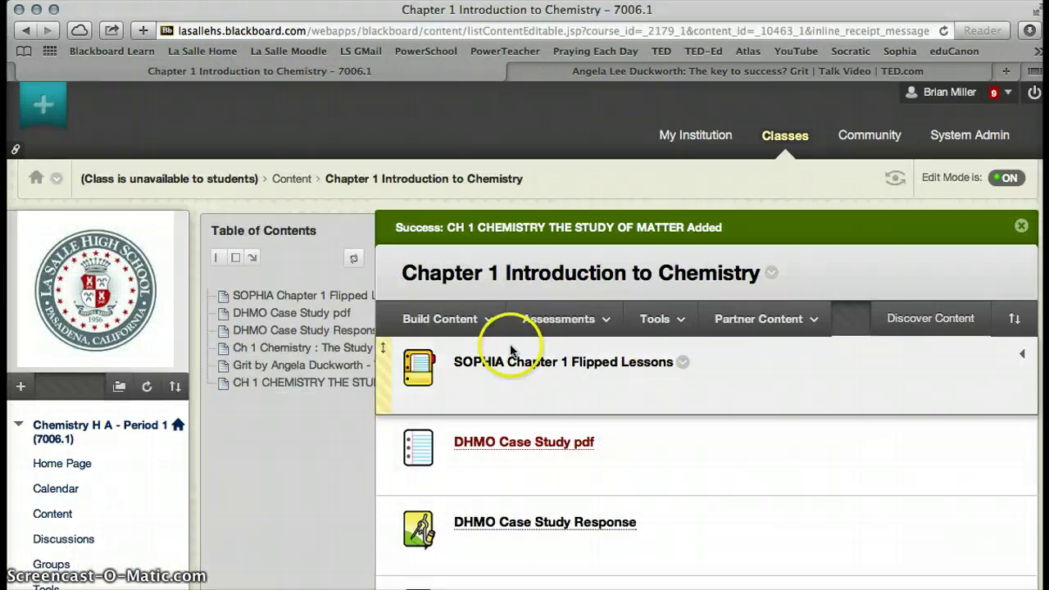
{"action": "left_click", "coordinate": [488, 321]}
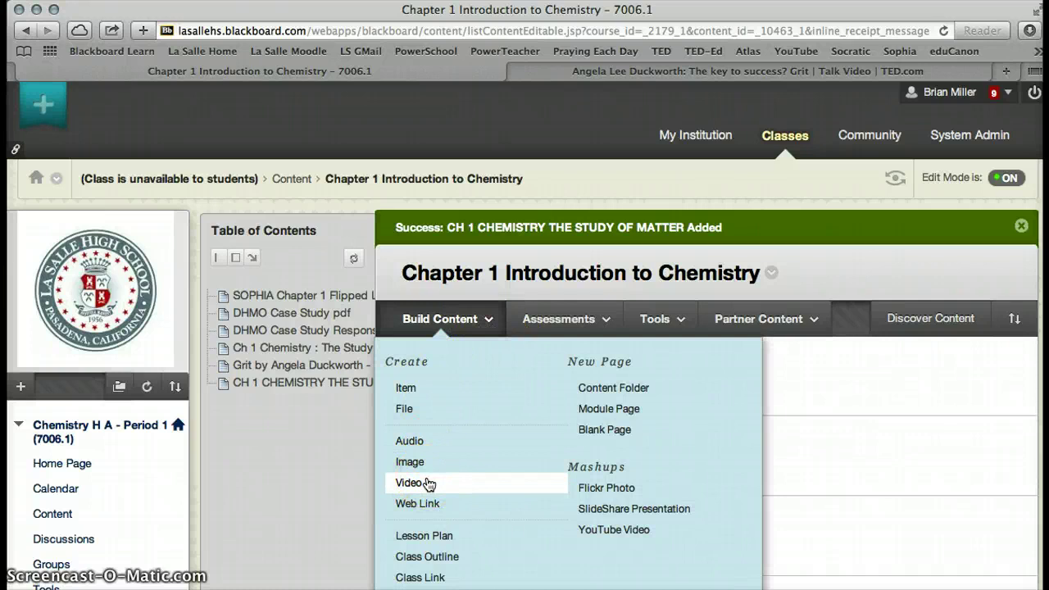
{"action": "left_click", "coordinate": [432, 505]}
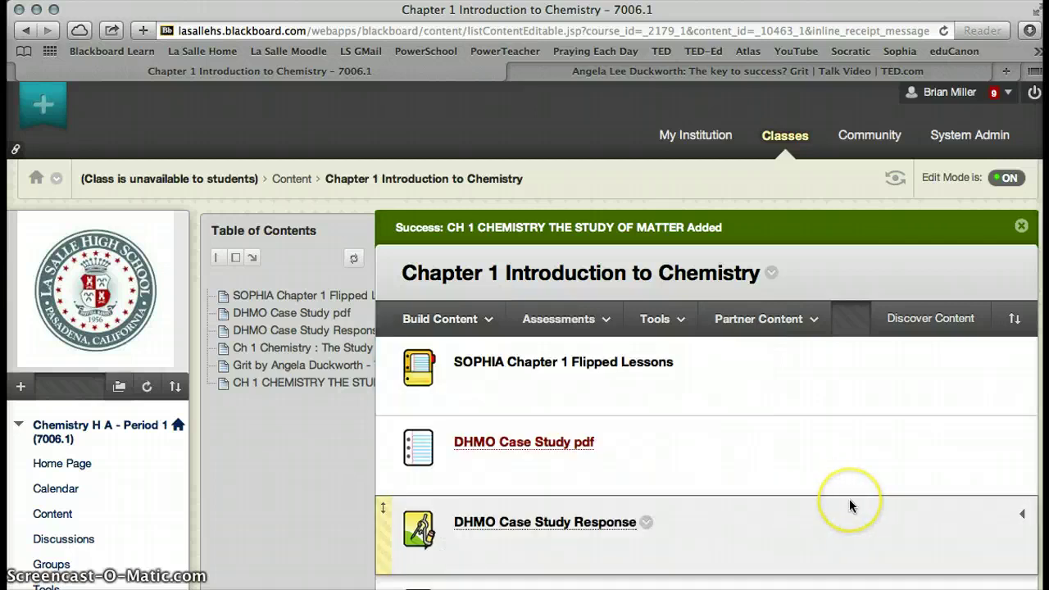
Enter student preview mode and open the Chapter 1 Introduction to Chemistry module from the course content.
{"action": "left_click", "coordinate": [894, 182]}
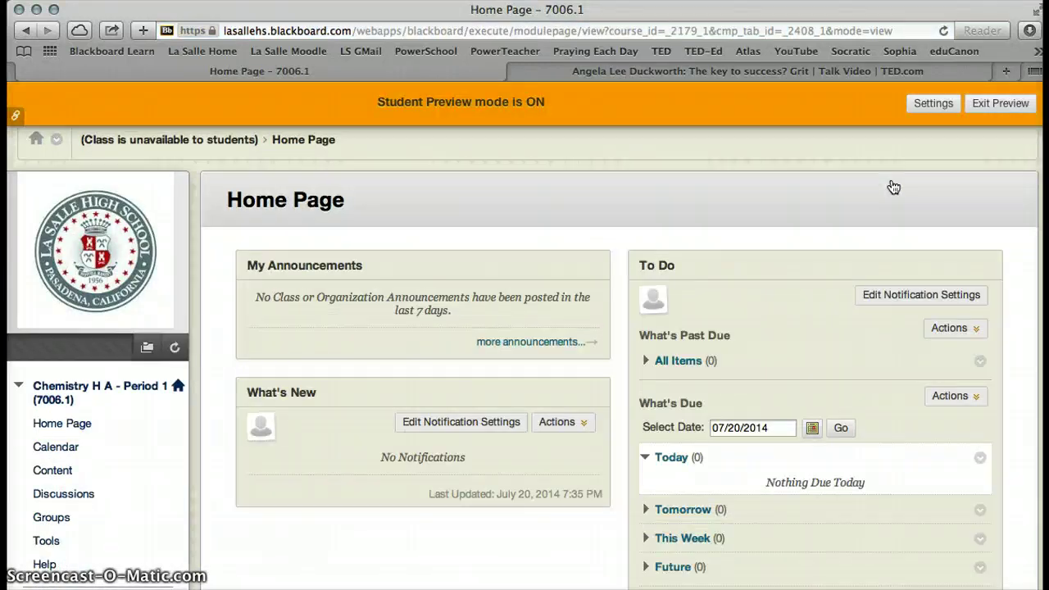
{"action": "left_click", "coordinate": [57, 472]}
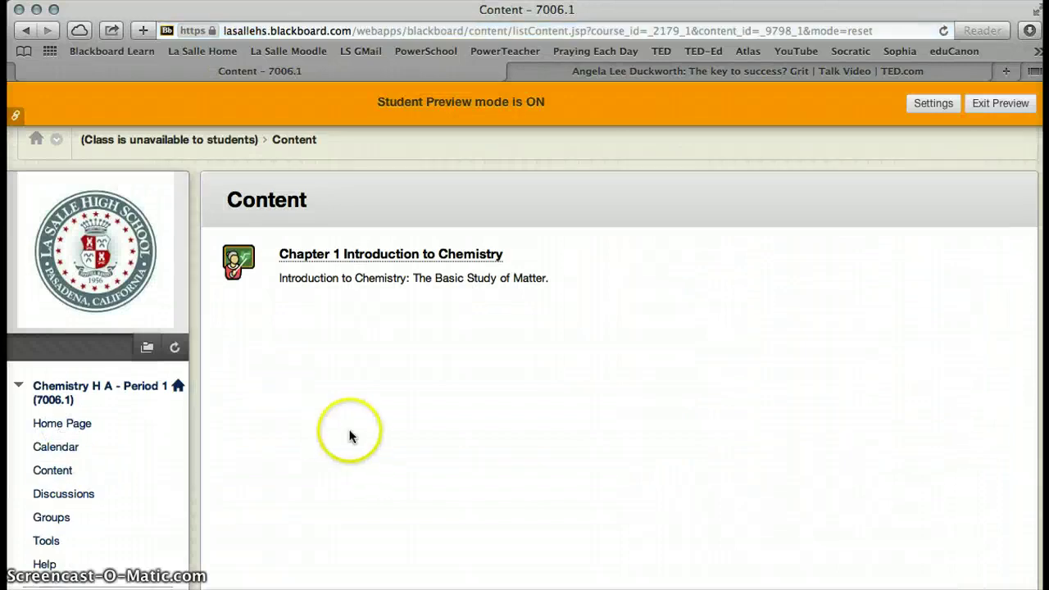
{"action": "left_click", "coordinate": [418, 255]}
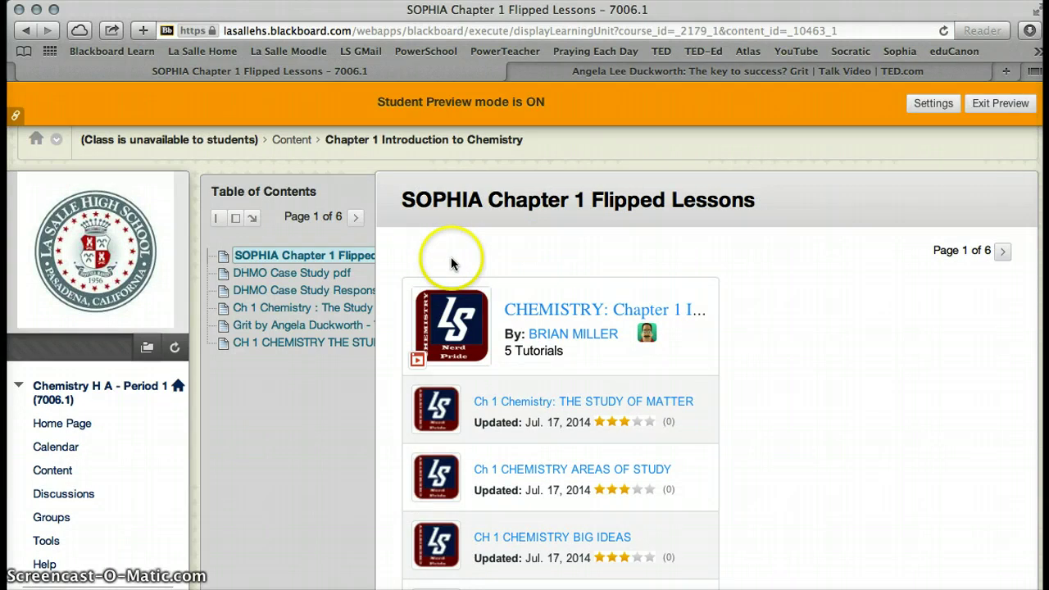
Preview the Ch 1 Chemistry : The Study of Matter video page, then open the Grit TED talk from its item and return to the module.
{"action": "scroll", "coordinate": [553, 271], "scroll_direction": "down", "scroll_amount": 2}
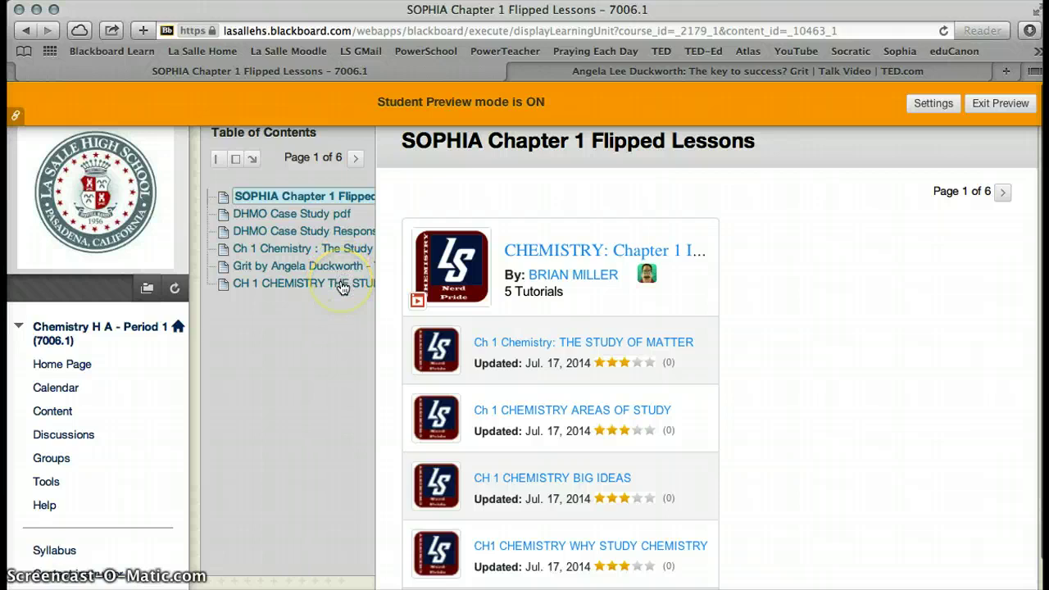
{"action": "left_click", "coordinate": [312, 253]}
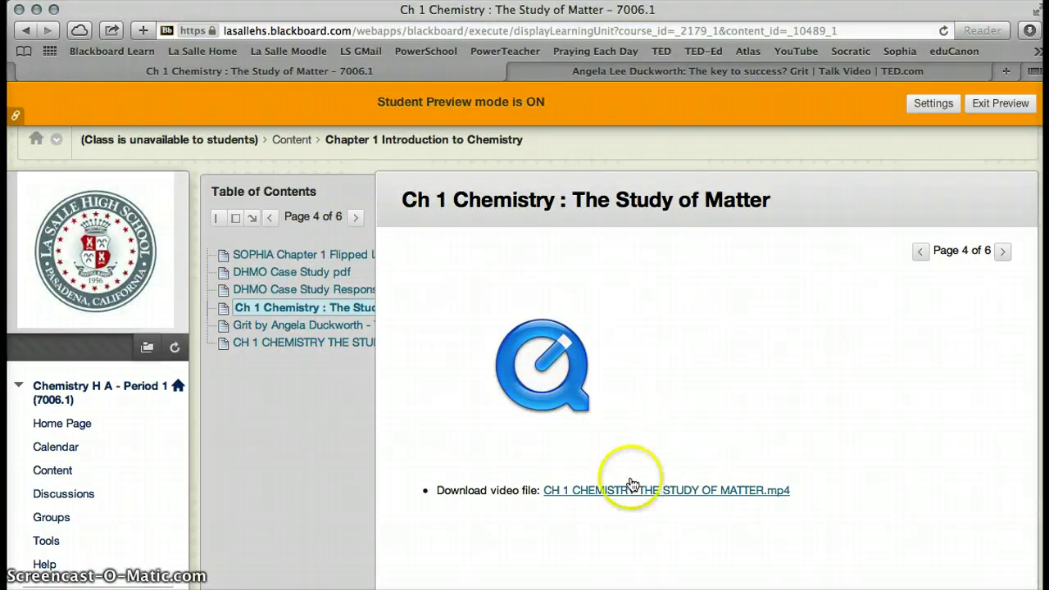
{"action": "left_click", "coordinate": [360, 332]}
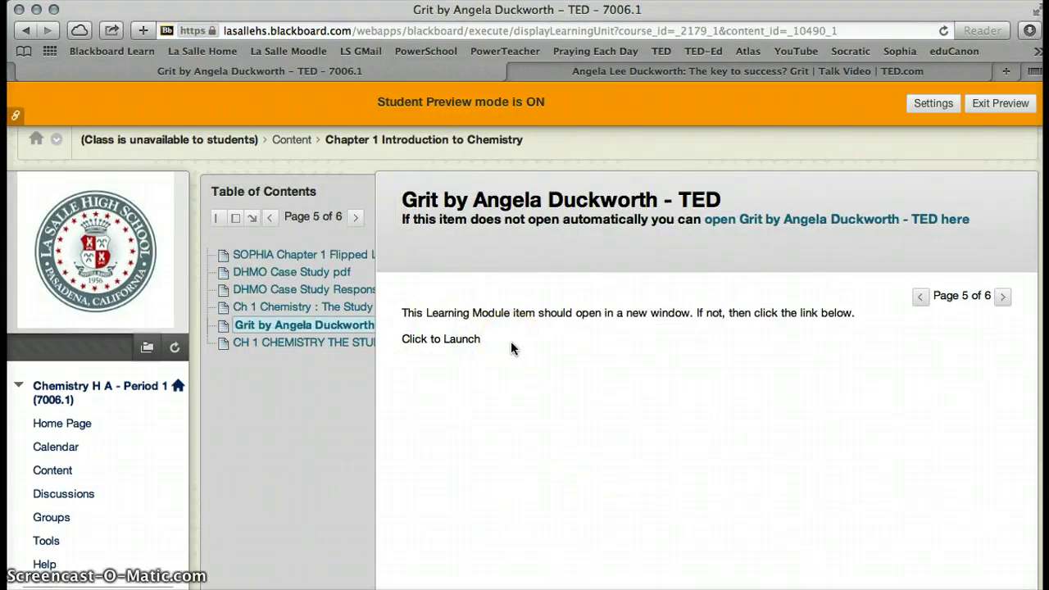
{"action": "scroll", "coordinate": [510, 348], "scroll_direction": "down", "scroll_amount": 2}
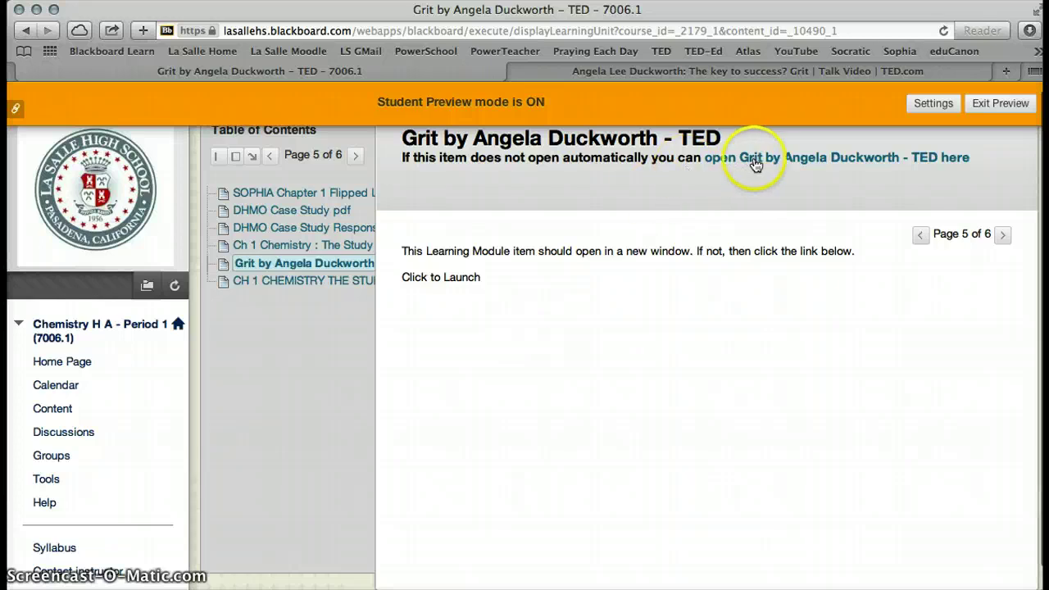
{"action": "left_click", "coordinate": [758, 163]}
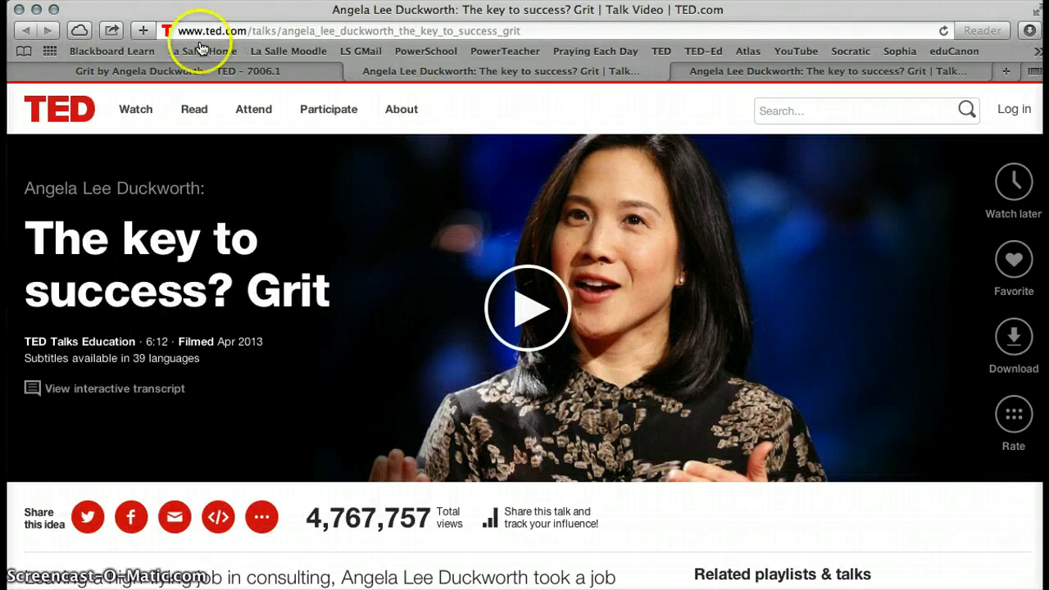
{"action": "left_click", "coordinate": [220, 71]}
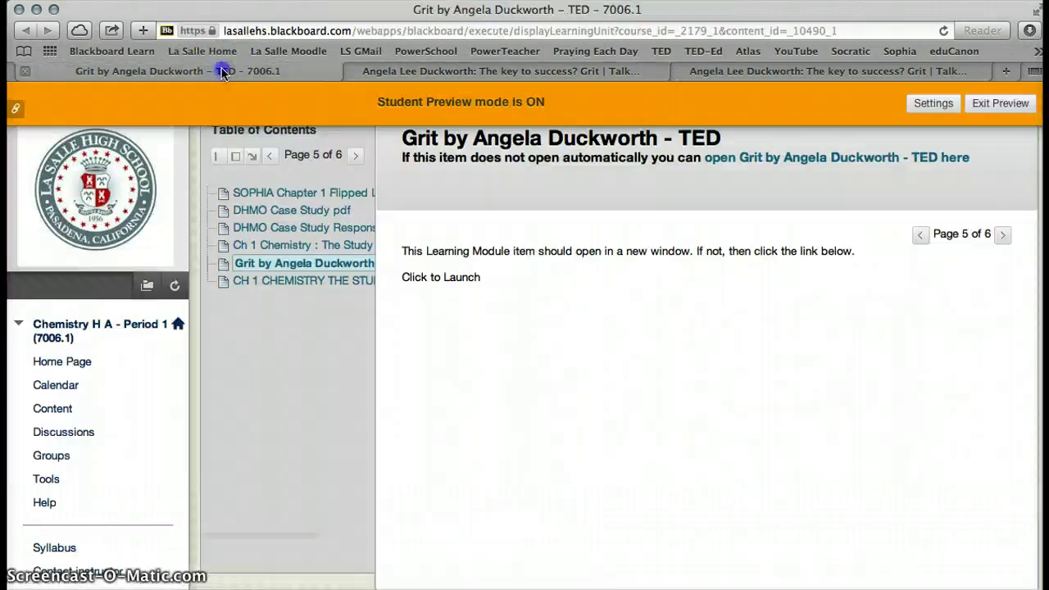
Preview the CH 1 CHEMISTRY THE STUDY OF MATTER mashup by opening its video player, and close the player.
{"action": "left_click", "coordinate": [297, 279]}
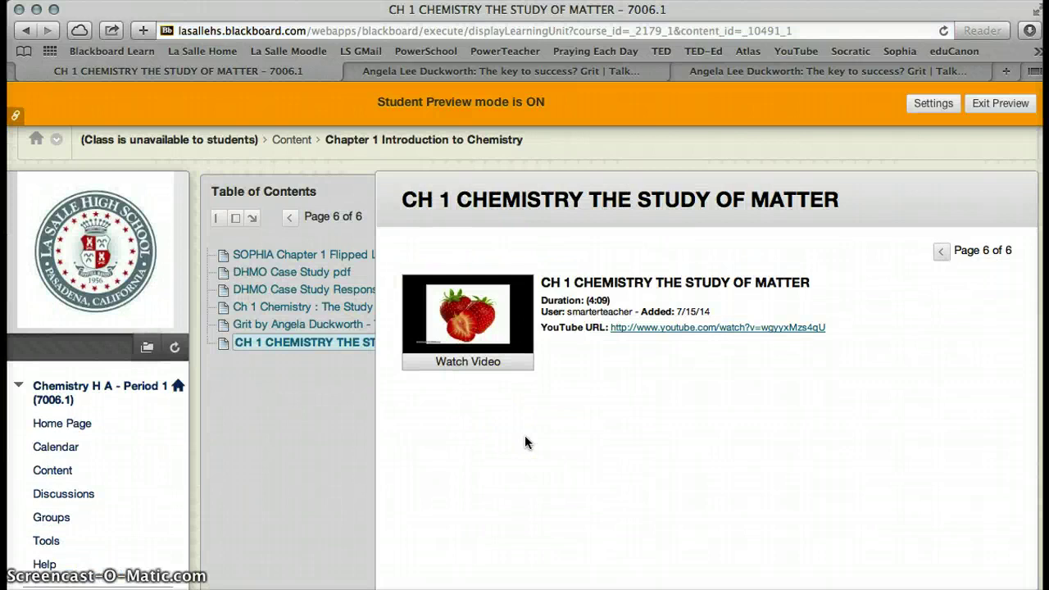
{"action": "left_click", "coordinate": [489, 364]}
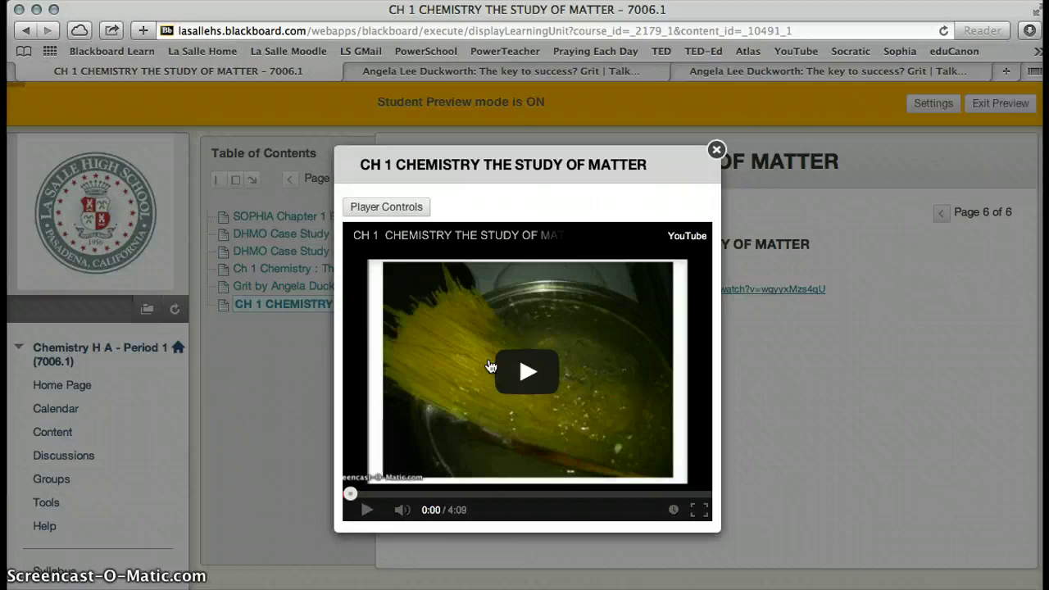
{"action": "left_click", "coordinate": [717, 151]}
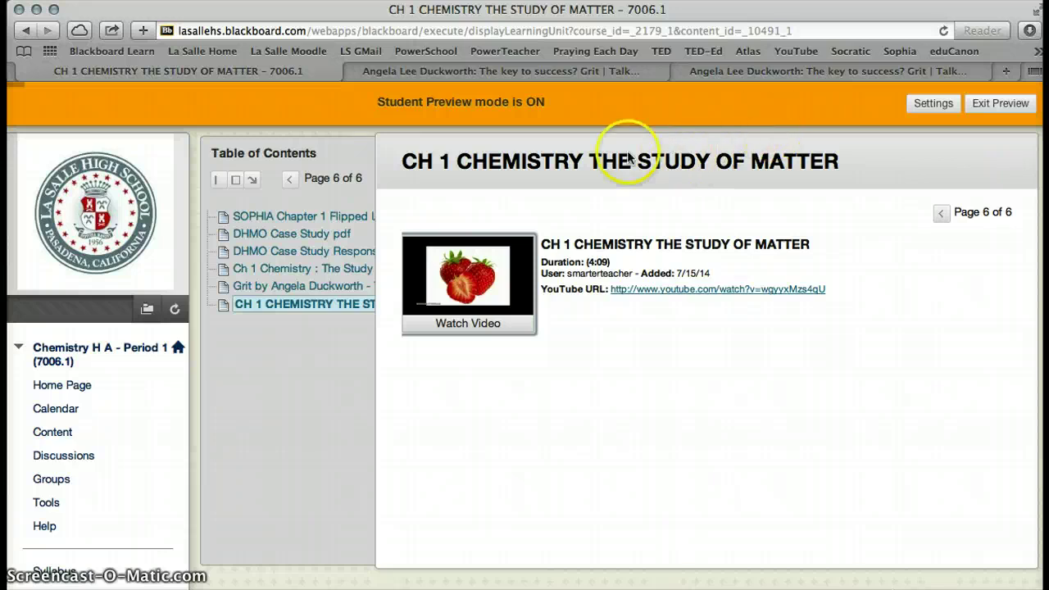
Exit student preview, deleting the preview user and all data, and reopen the Chapter 1 Introduction to Chemistry module from the course content.
{"action": "left_click", "coordinate": [1000, 103]}
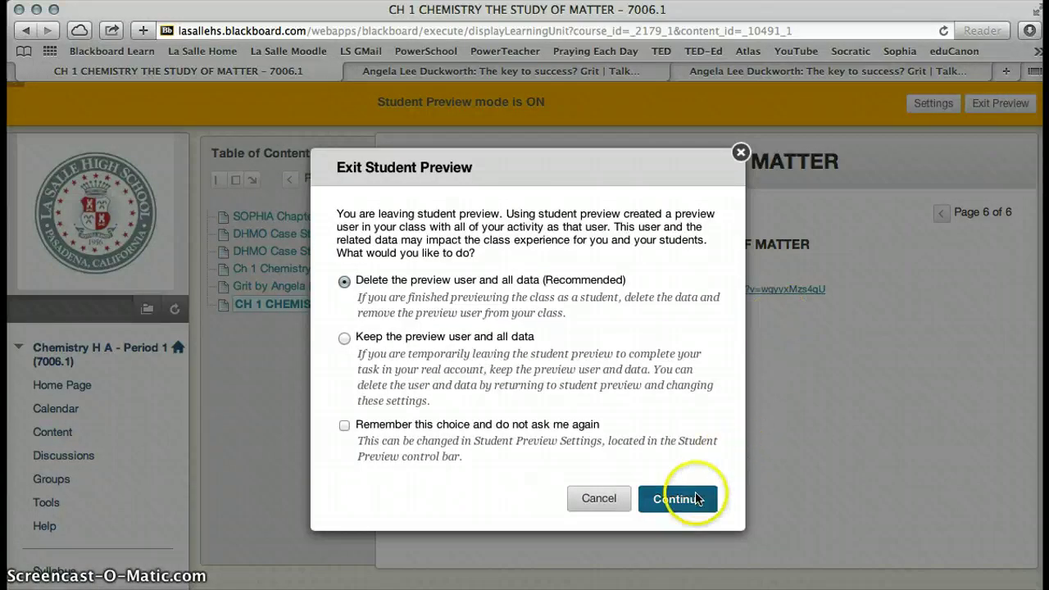
{"action": "left_click", "coordinate": [695, 501]}
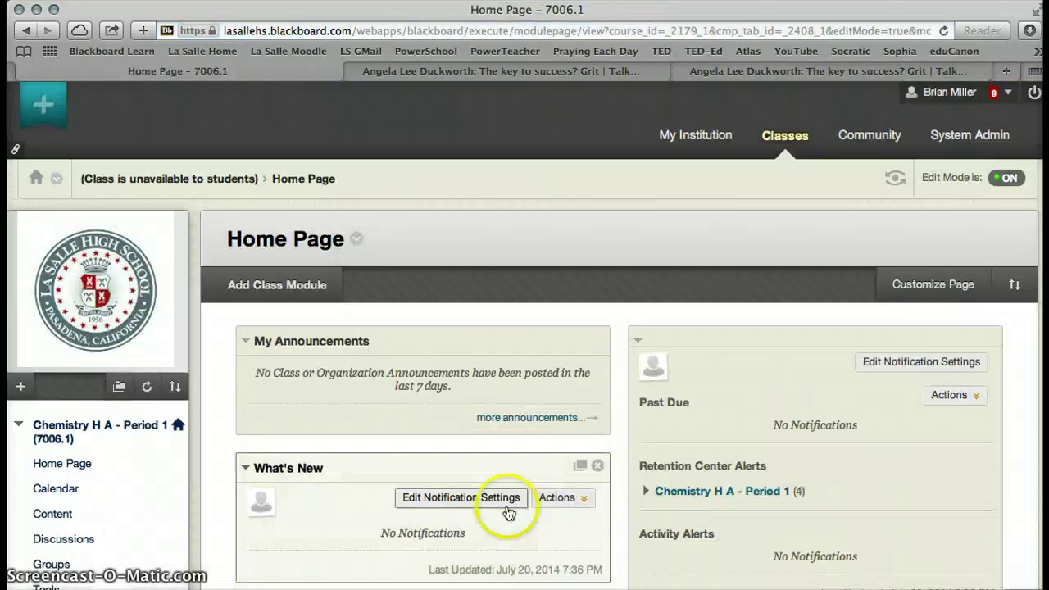
{"action": "scroll", "coordinate": [504, 512], "scroll_direction": "down", "scroll_amount": 5}
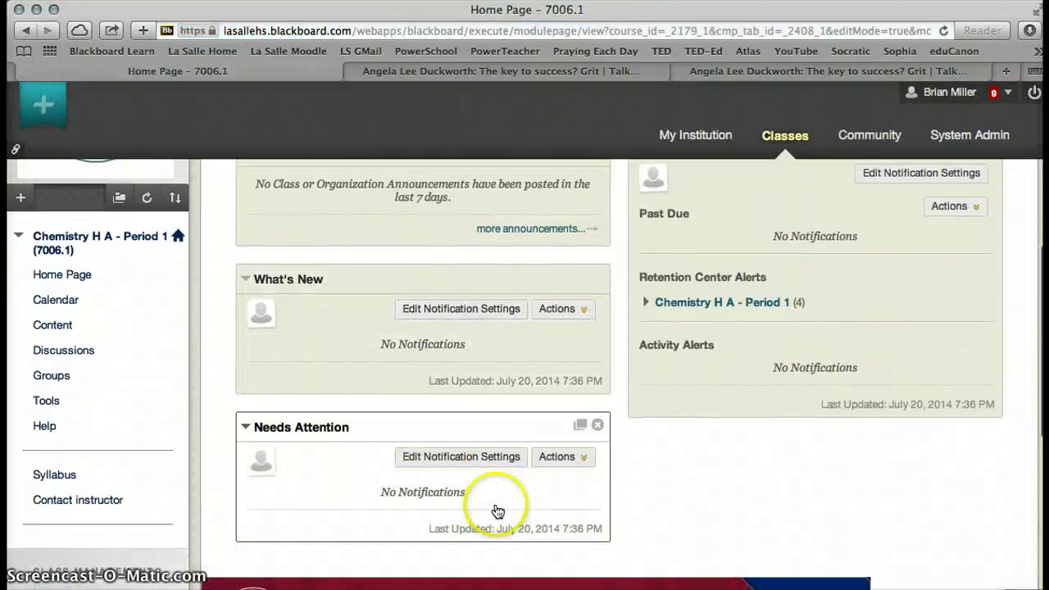
{"action": "left_click", "coordinate": [67, 336]}
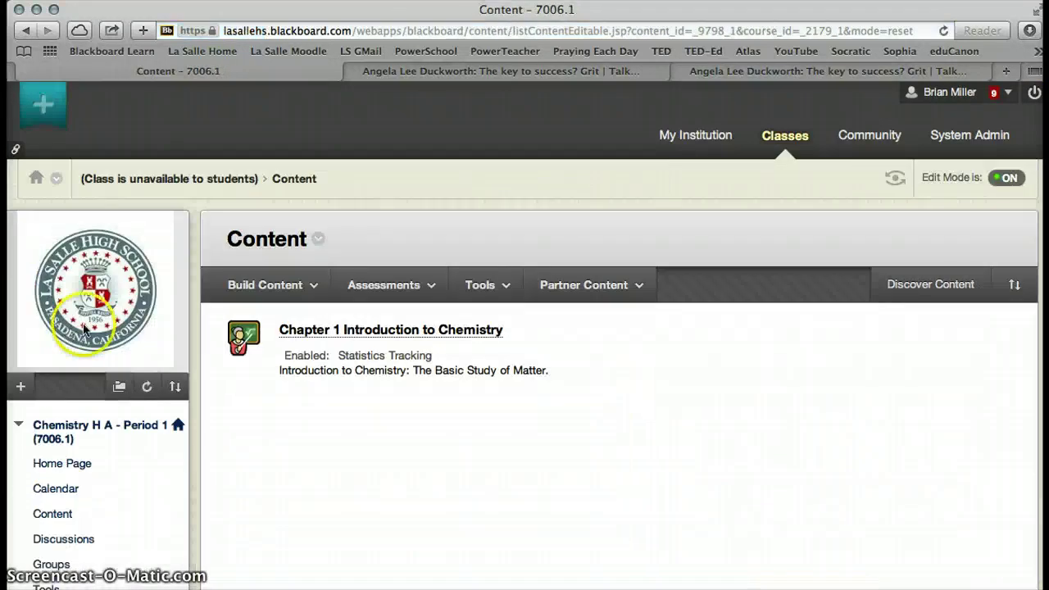
{"action": "left_click", "coordinate": [338, 329]}
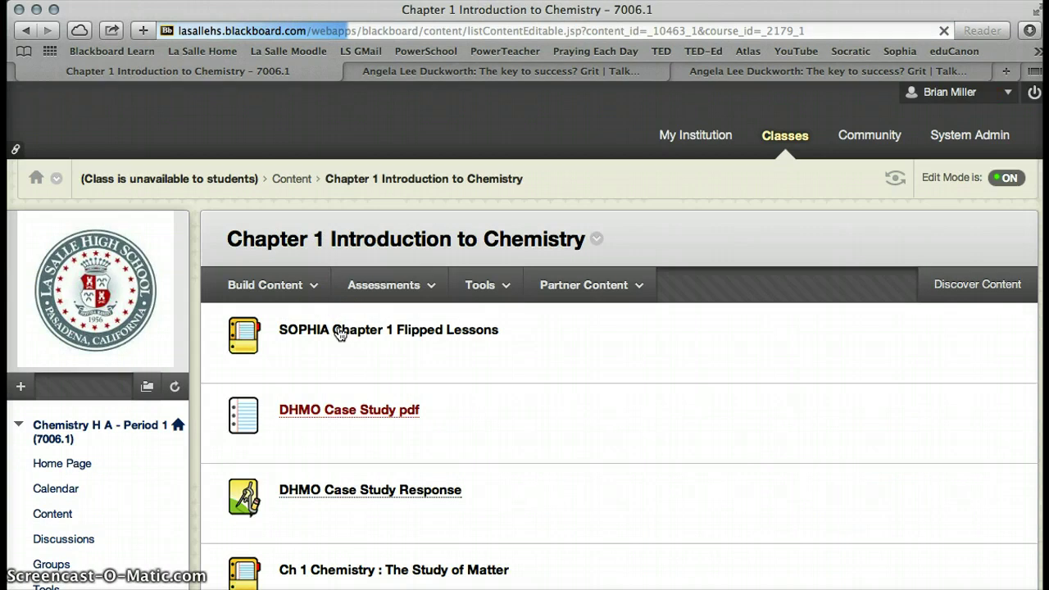
Delete the video file item Ch 1 Chemistry : The Study of Matter from the module.
{"action": "scroll", "coordinate": [532, 370], "scroll_direction": "down", "scroll_amount": 3}
{"action": "scroll", "coordinate": [529, 375], "scroll_direction": "down", "scroll_amount": 1}
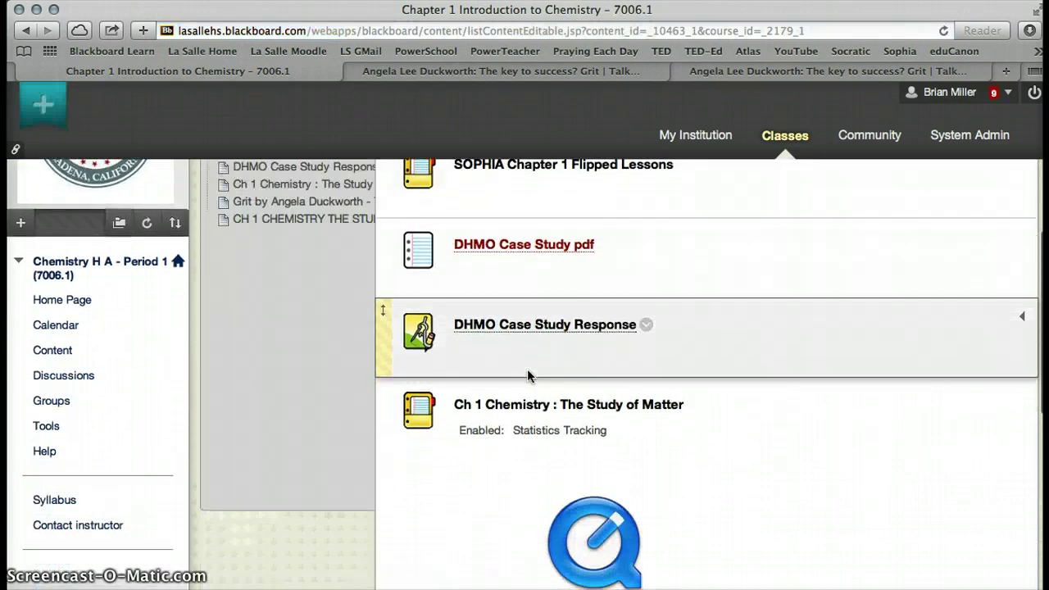
{"action": "scroll", "coordinate": [529, 375], "scroll_direction": "down", "scroll_amount": 2}
{"action": "left_click_drag", "start_coordinate": [610, 338], "coordinate": [634, 325]}
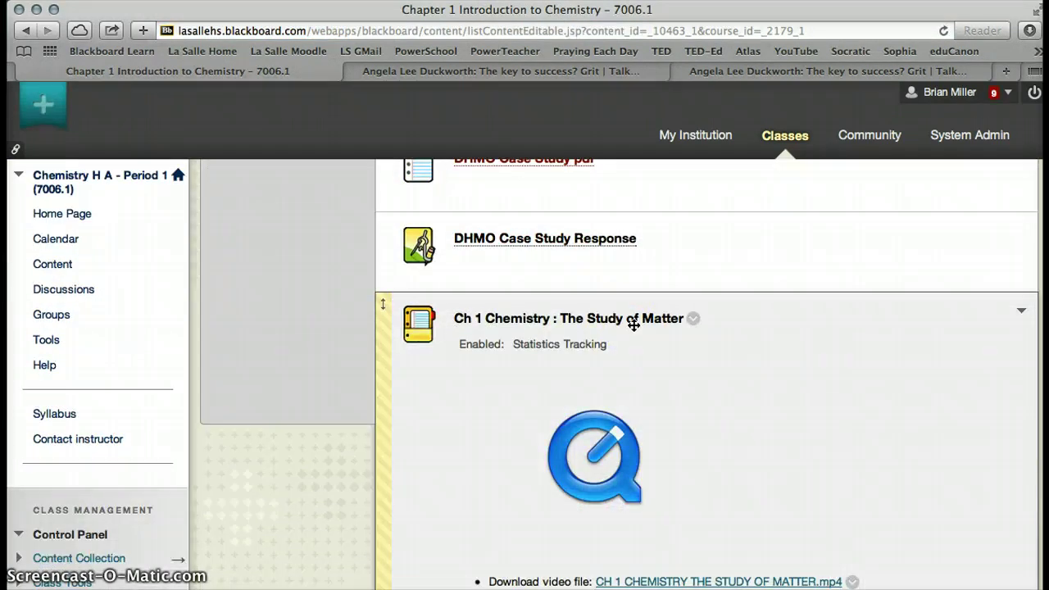
{"action": "left_click", "coordinate": [694, 318]}
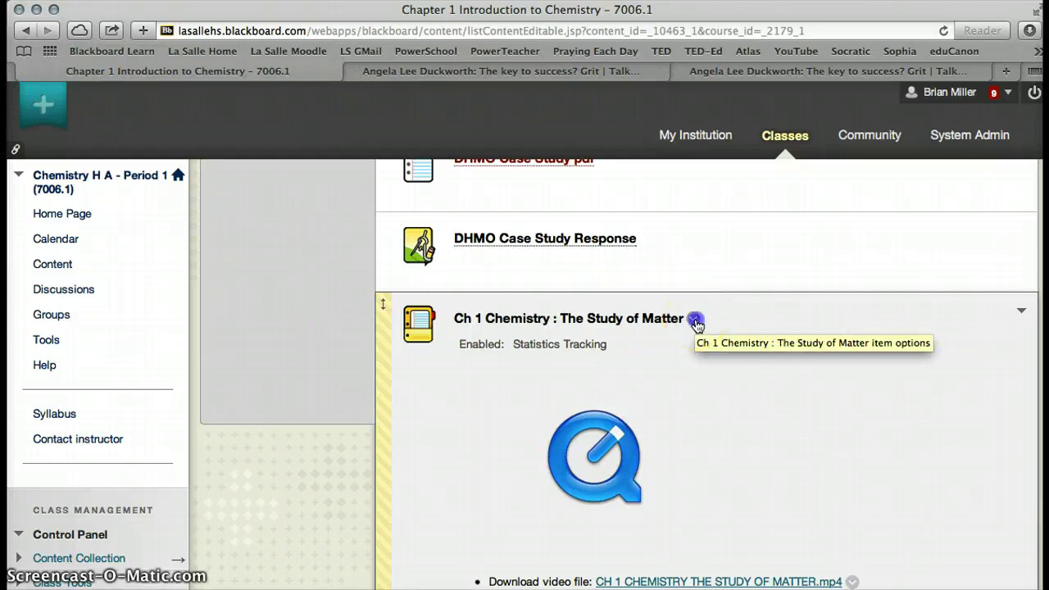
{"action": "left_click", "coordinate": [696, 320]}
{"action": "left_click", "coordinate": [732, 332]}
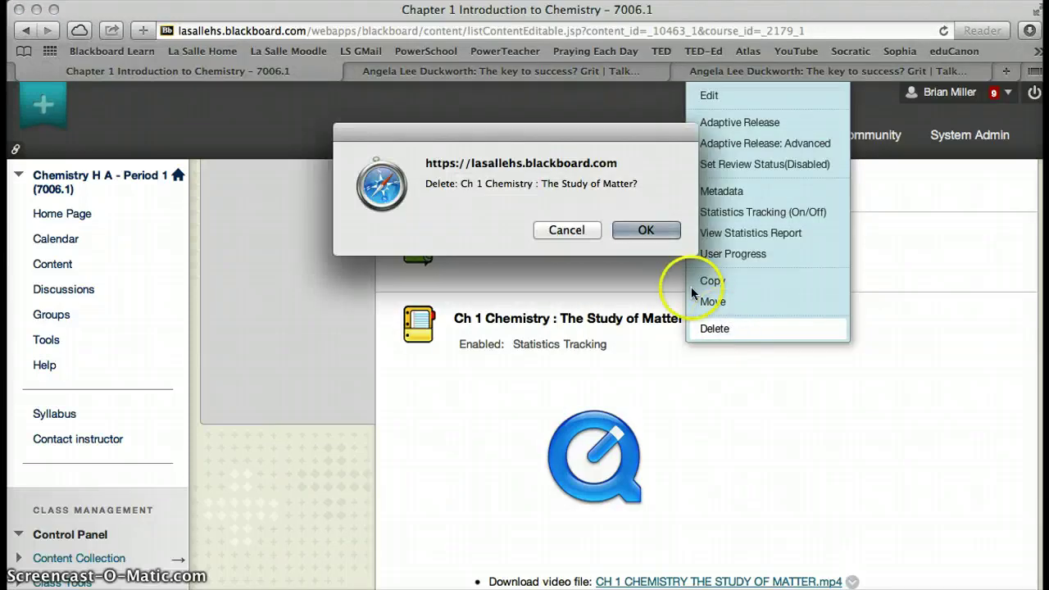
{"action": "left_click", "coordinate": [663, 230]}
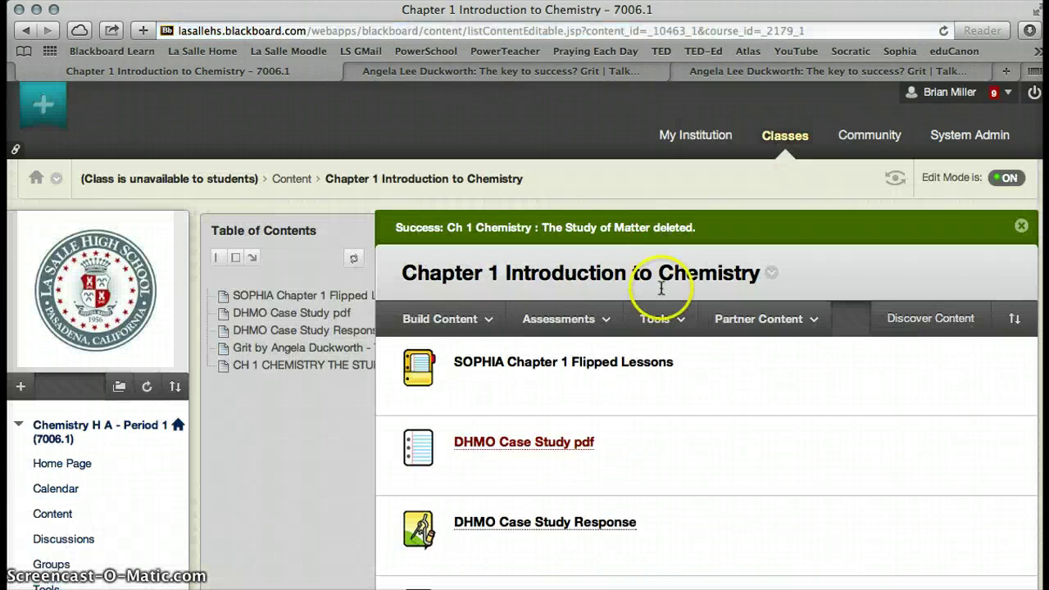
Delete the YouTube mashup CH 1 CHEMISTRY THE STUDY OF MATTER from the module.
{"action": "left_click", "coordinate": [668, 317]}
{"action": "scroll", "coordinate": [674, 373], "scroll_direction": "down", "scroll_amount": 5}
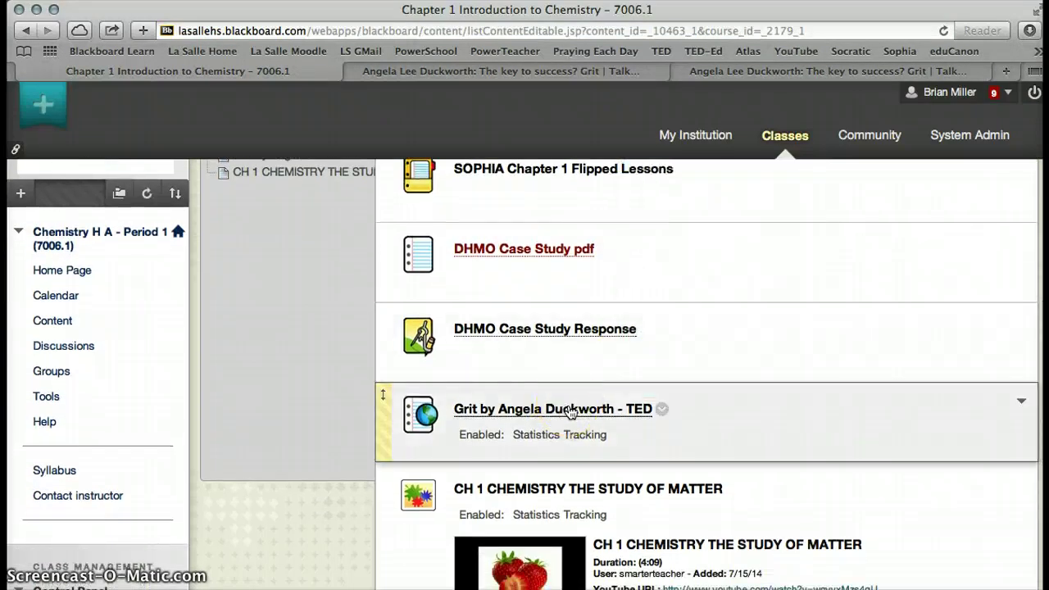
{"action": "scroll", "coordinate": [569, 410], "scroll_direction": "down", "scroll_amount": 3}
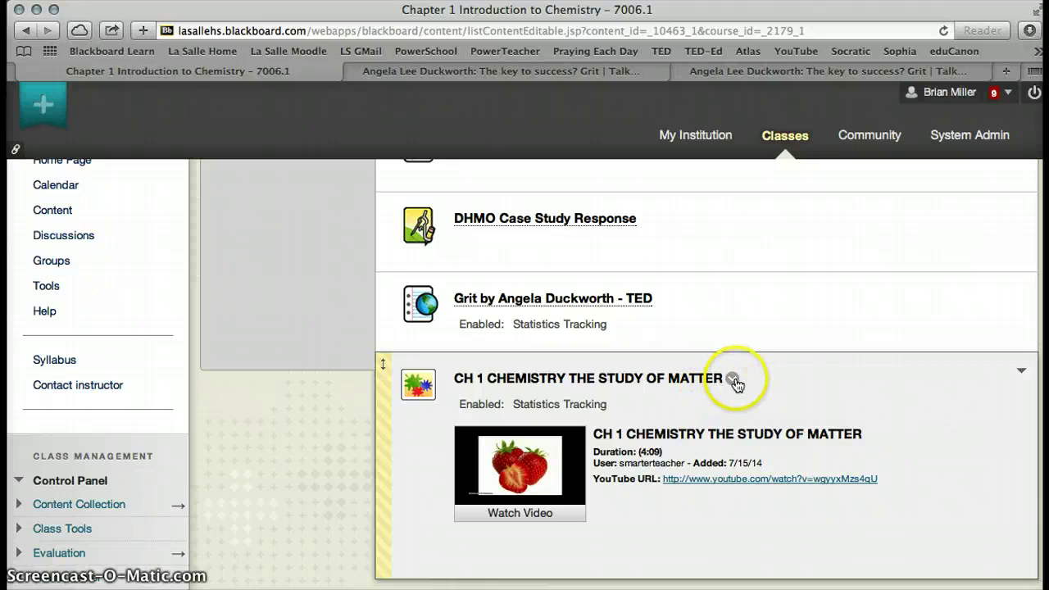
{"action": "left_click", "coordinate": [733, 379]}
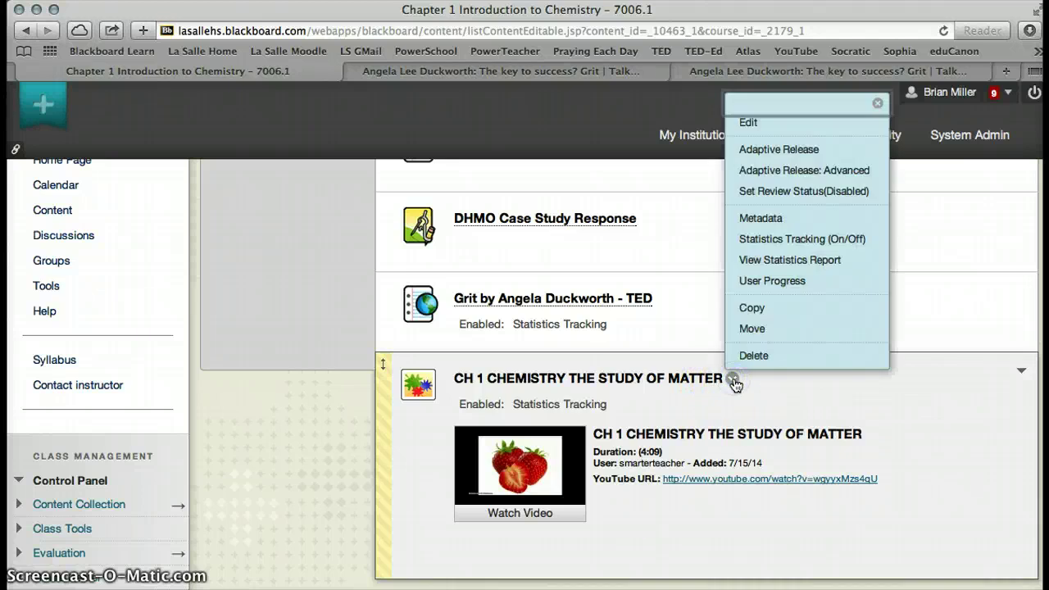
{"action": "left_click", "coordinate": [752, 356]}
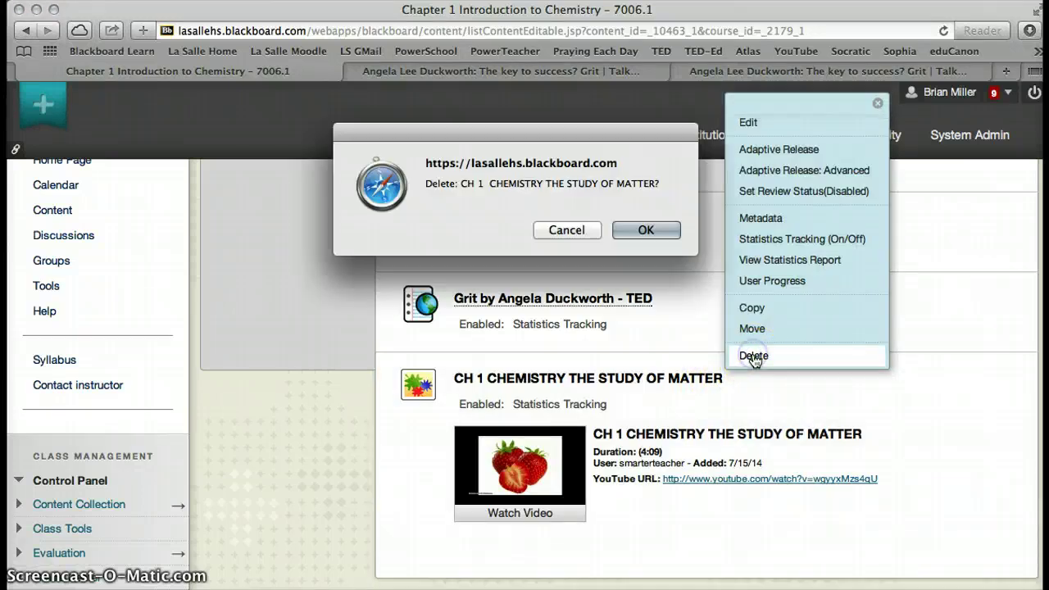
{"action": "left_click", "coordinate": [654, 229]}
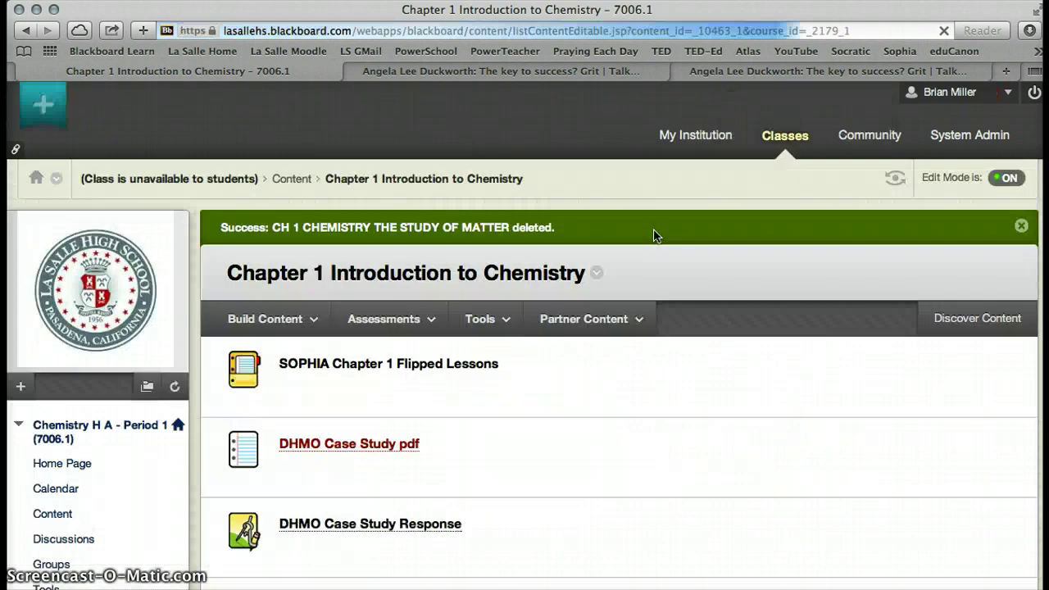
{"action": "left_click", "coordinate": [656, 319]}
{"action": "scroll", "coordinate": [578, 483], "scroll_direction": "down", "scroll_amount": 5}
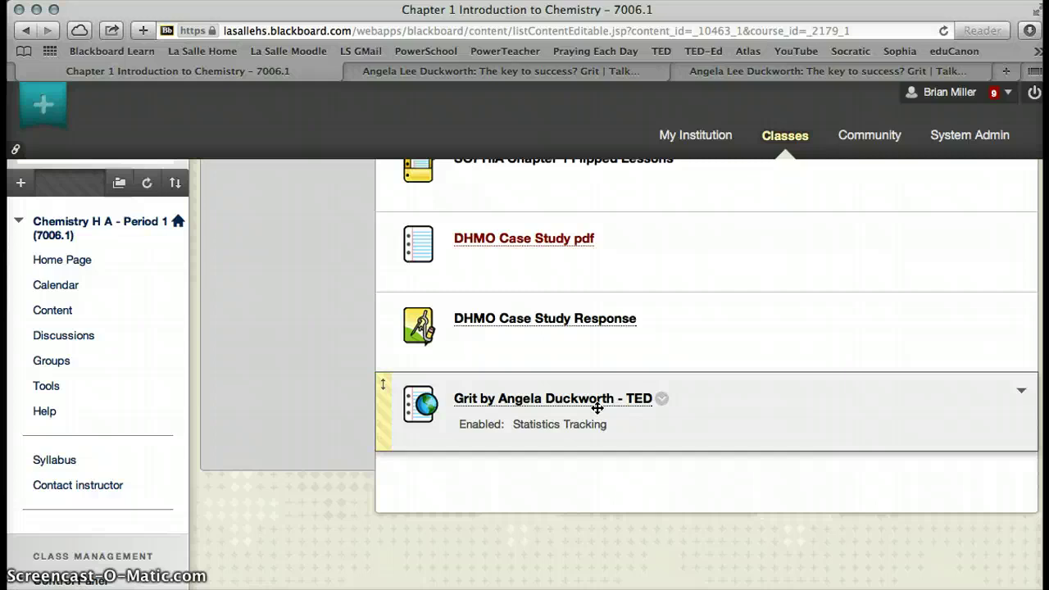
{"action": "scroll", "coordinate": [598, 408], "scroll_direction": "up", "scroll_amount": 3}
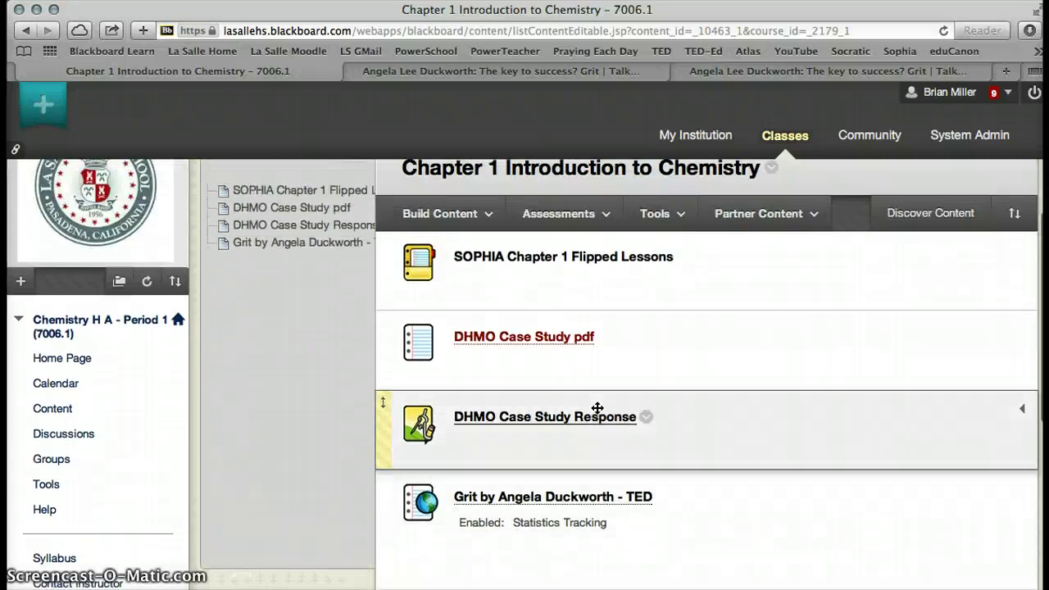